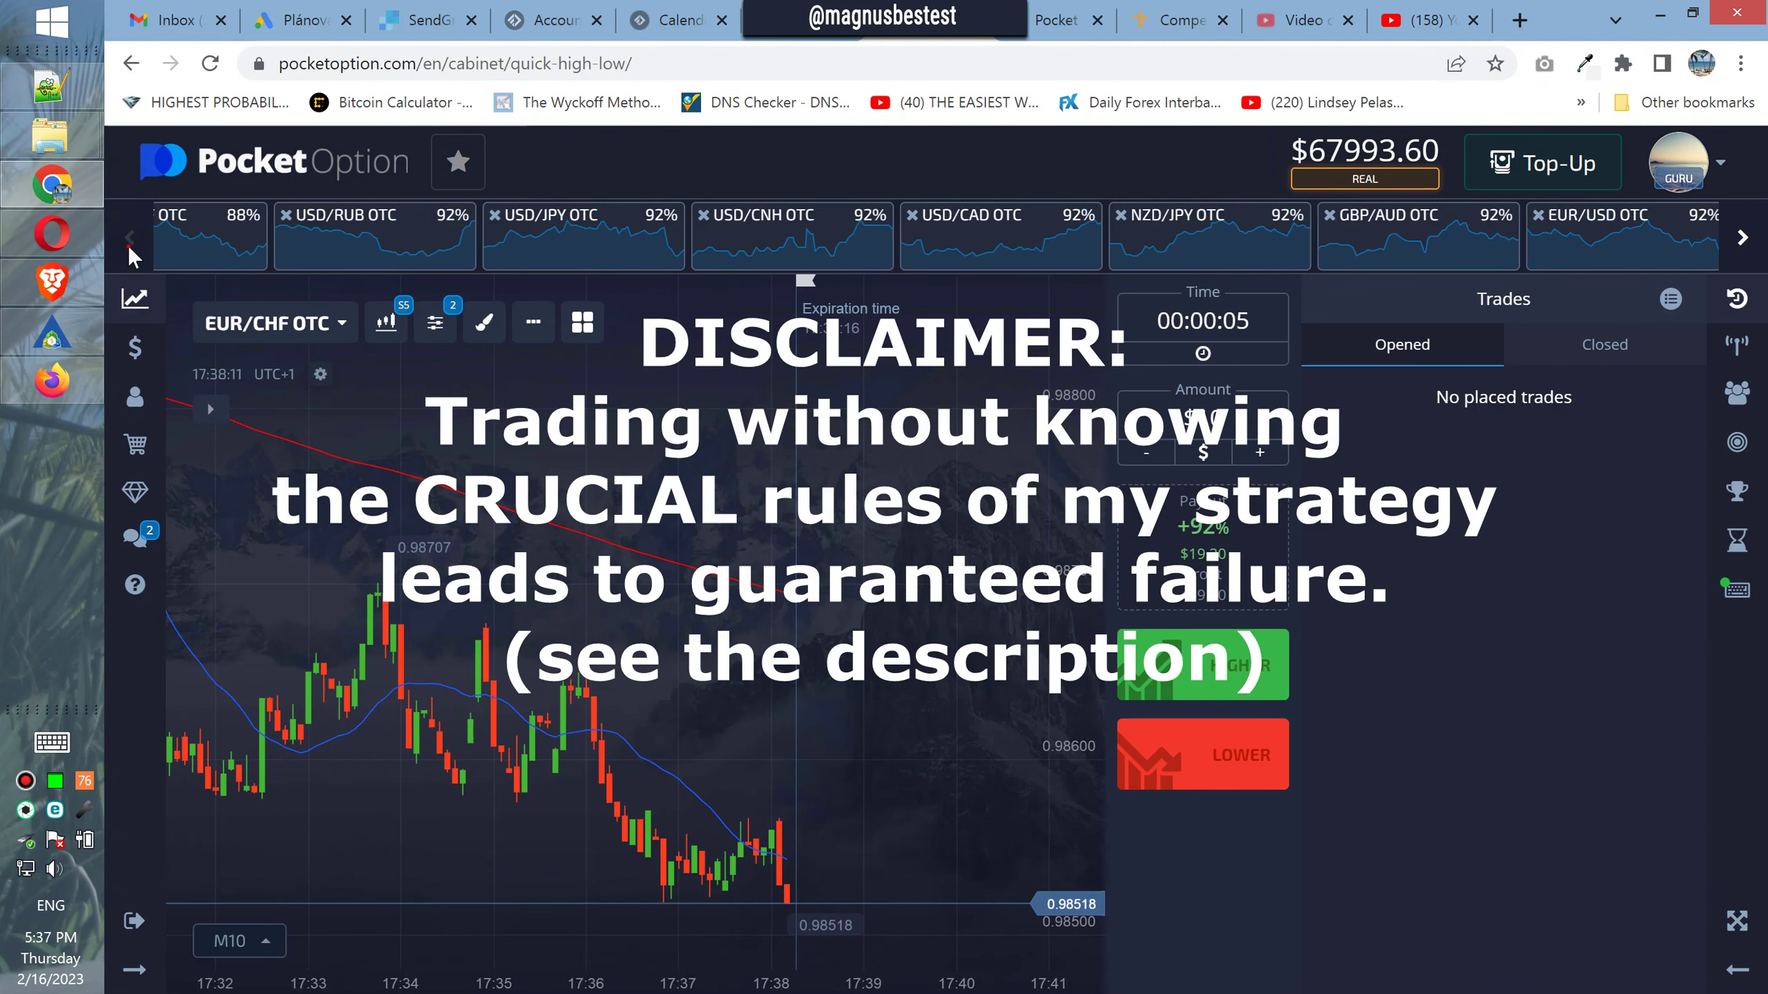
Cycle through the CAD/JPY and USD/CHF OTC charts, ending on EUR/HUF OTC
click(215, 257)
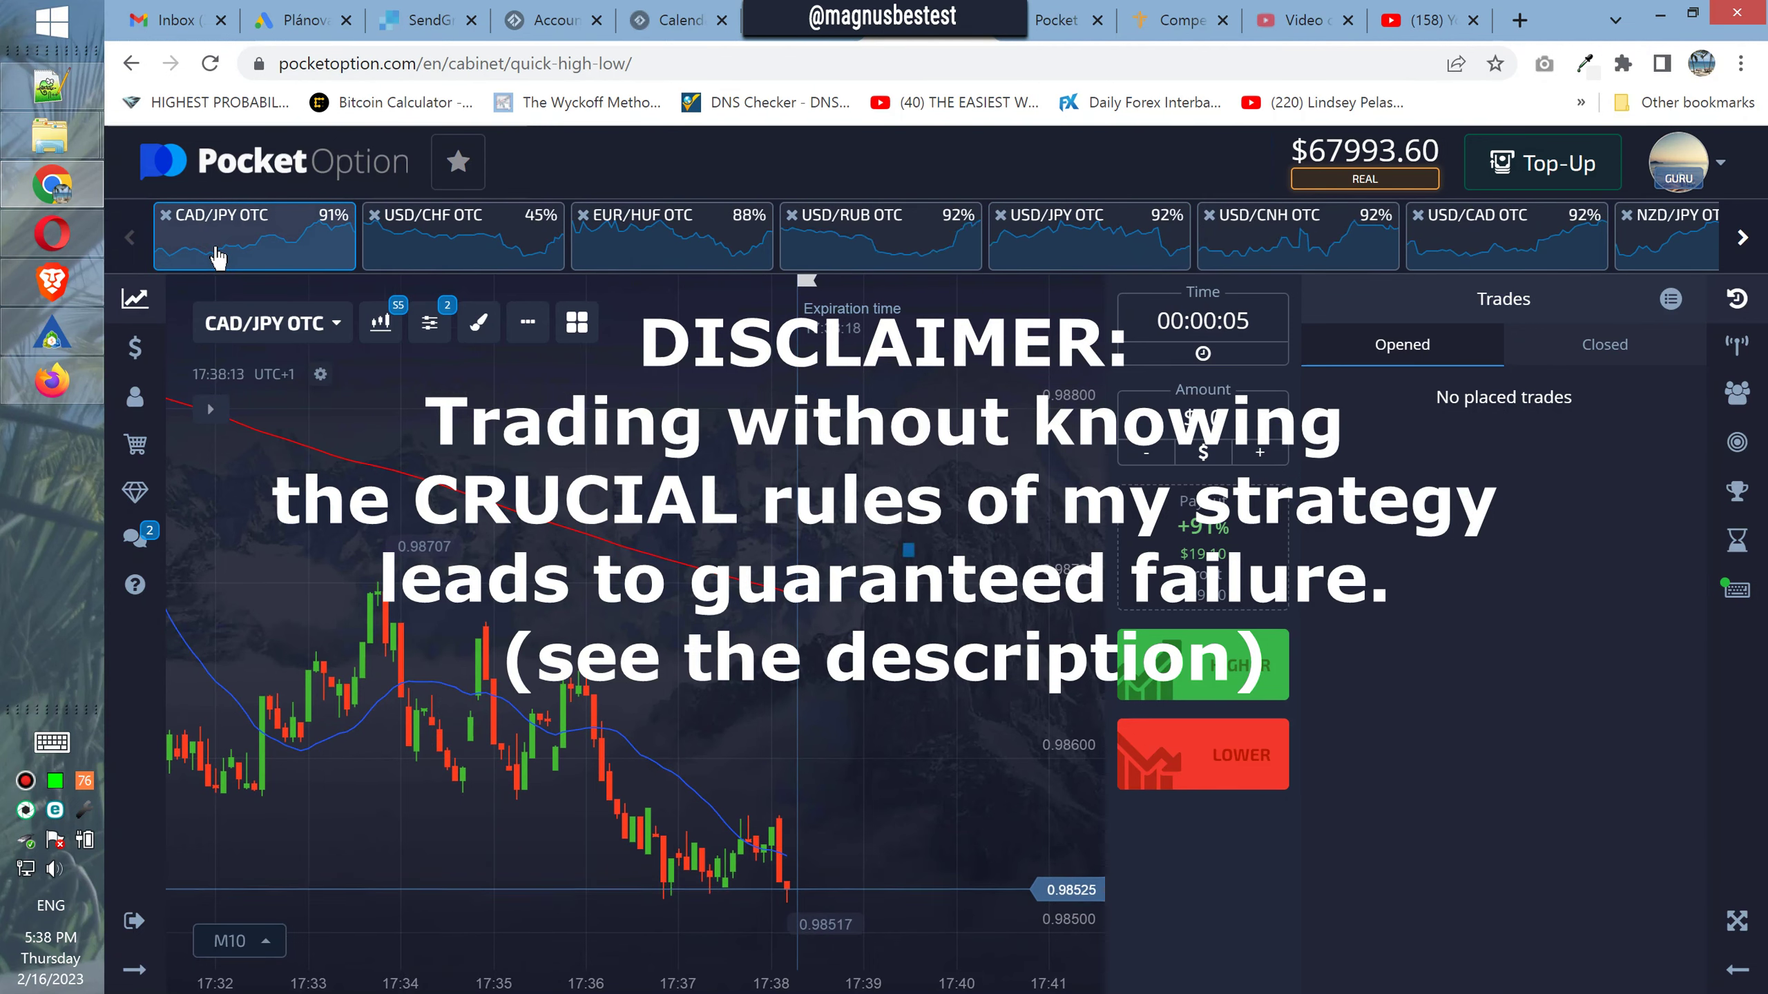
click(395, 257)
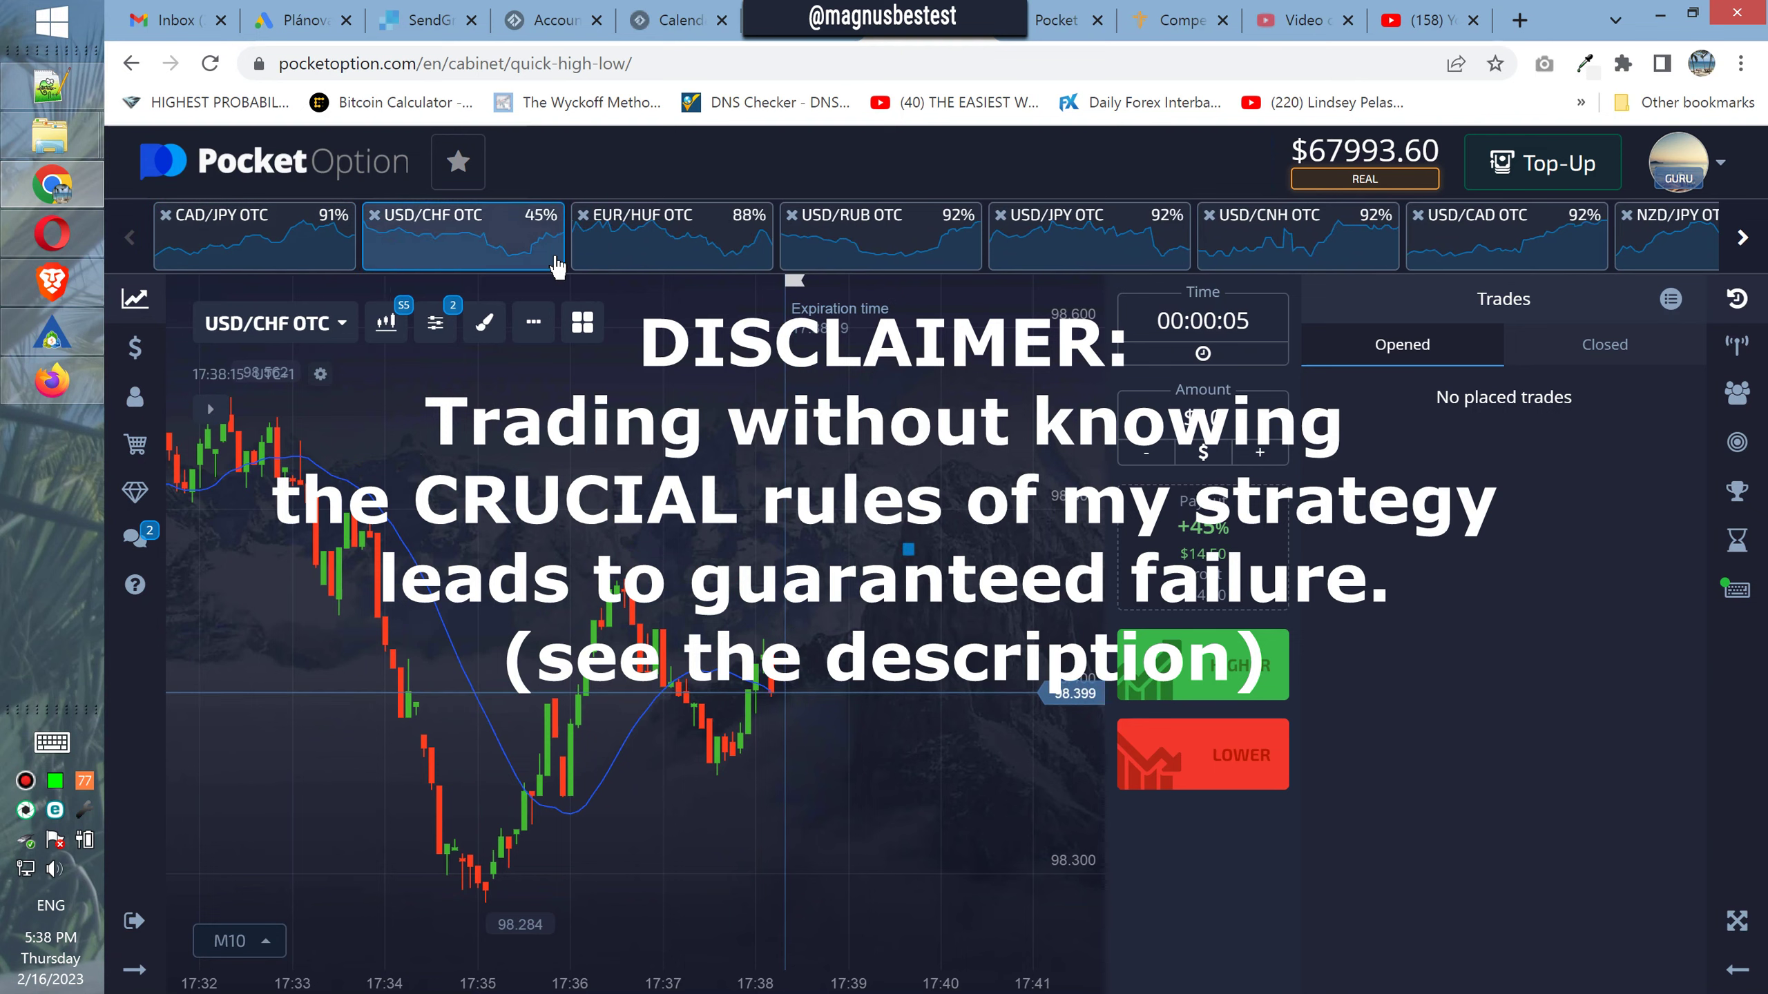
click(620, 266)
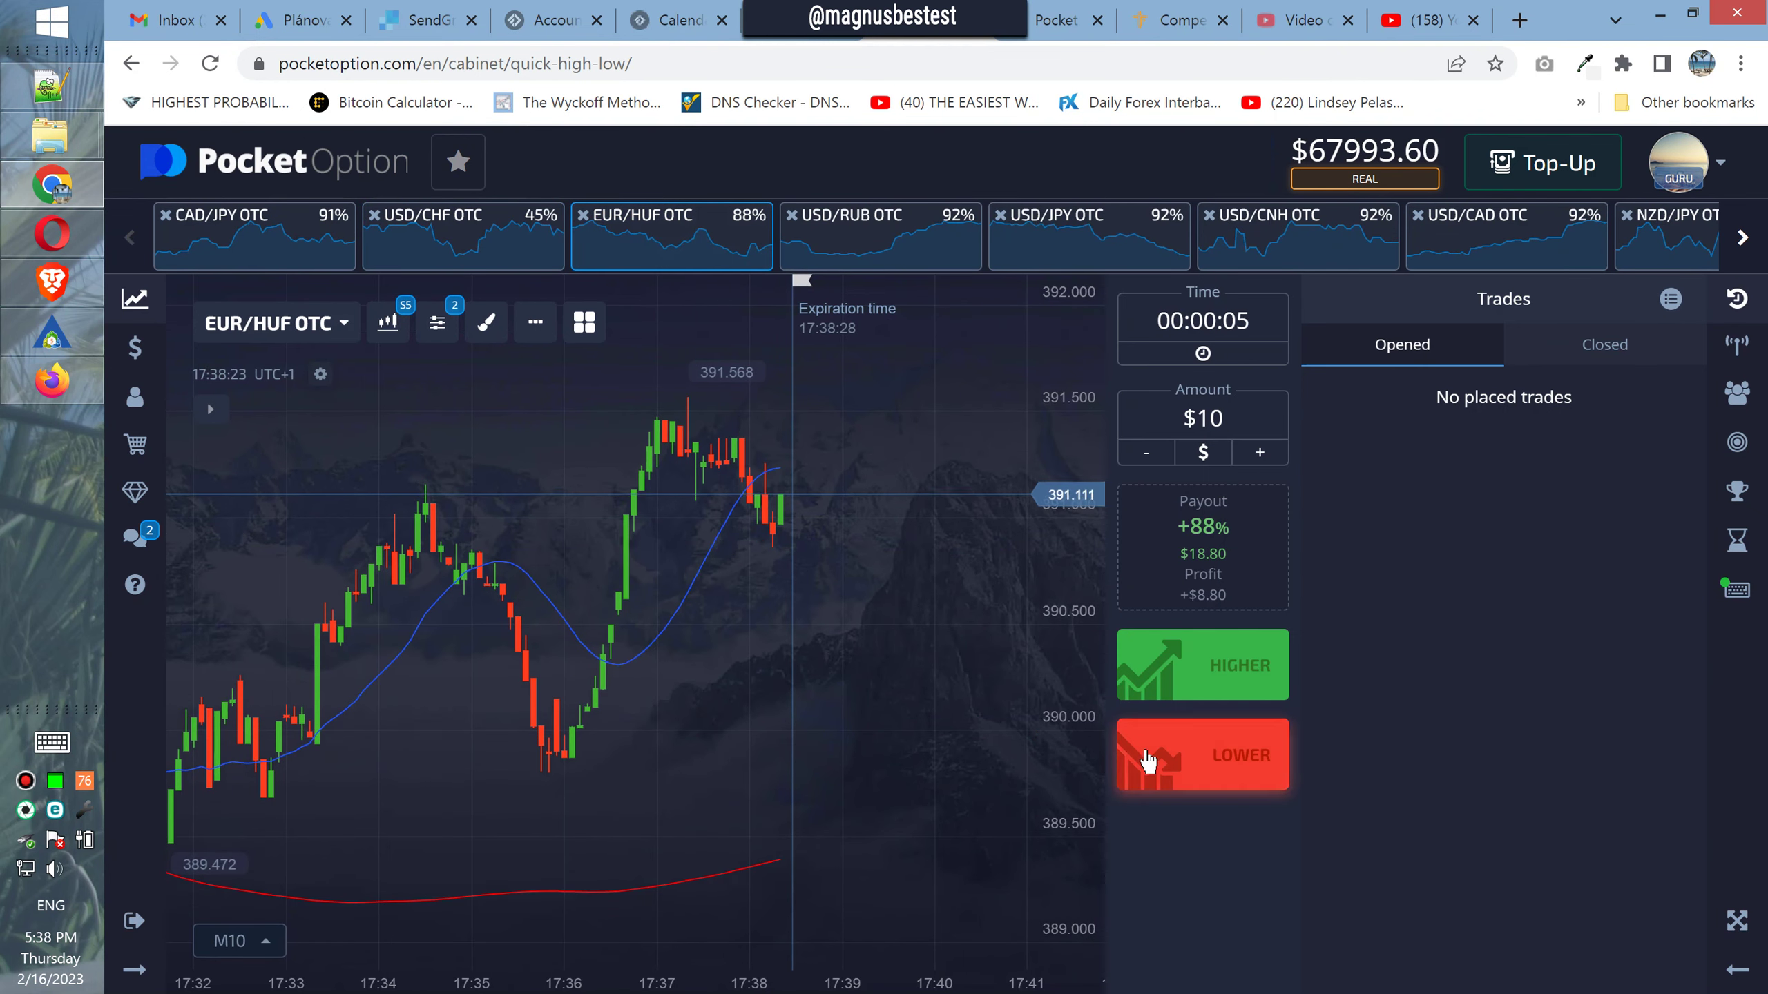
Place successive $10, $20 and $40 LOWER trades on EUR/HUF OTC
click(1188, 769)
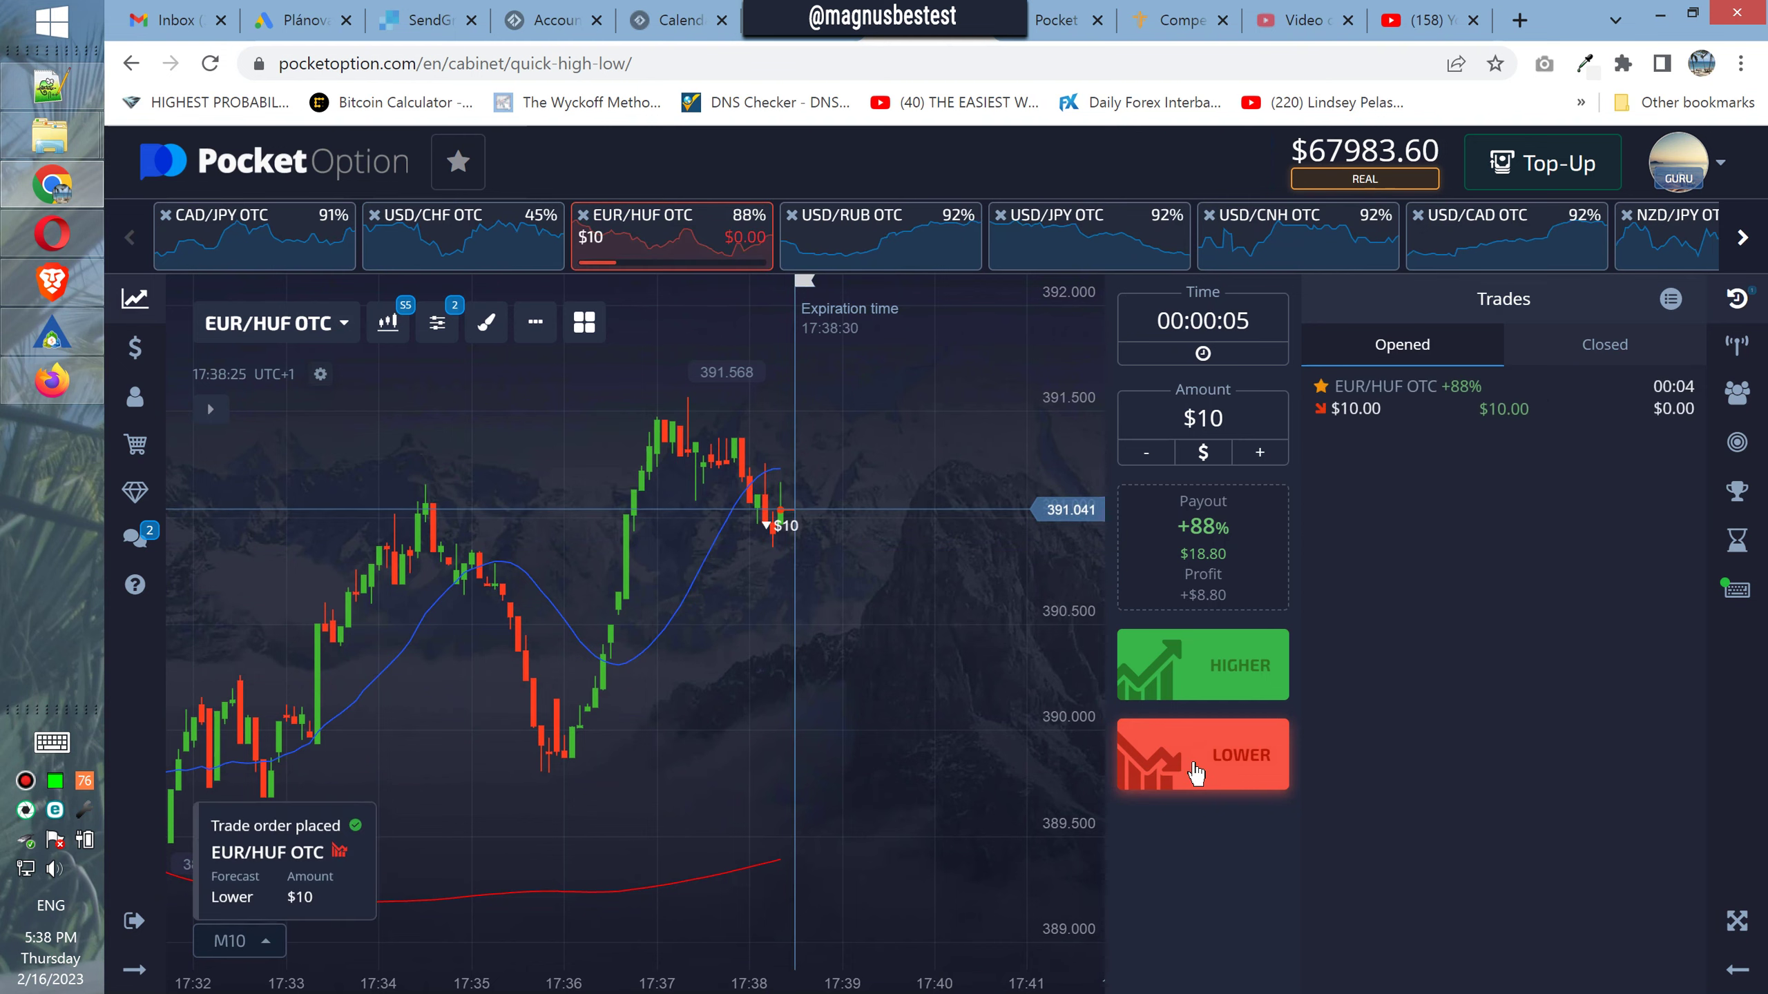
click(1252, 451)
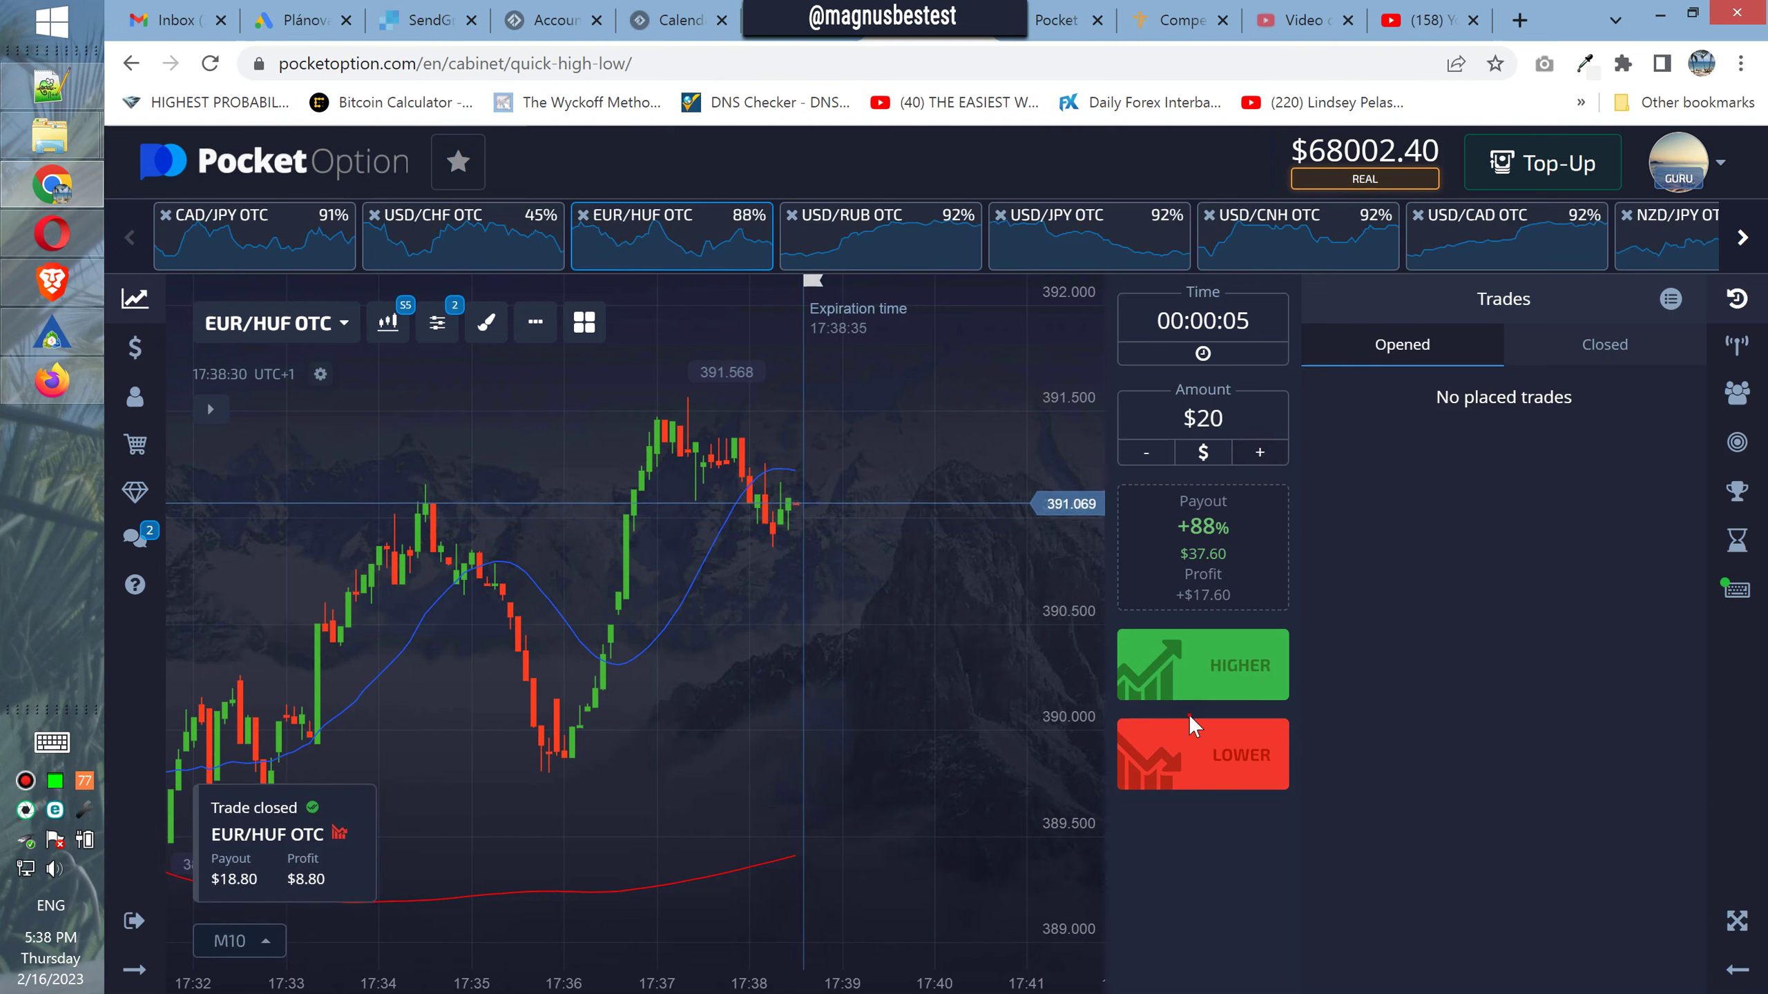
click(1178, 738)
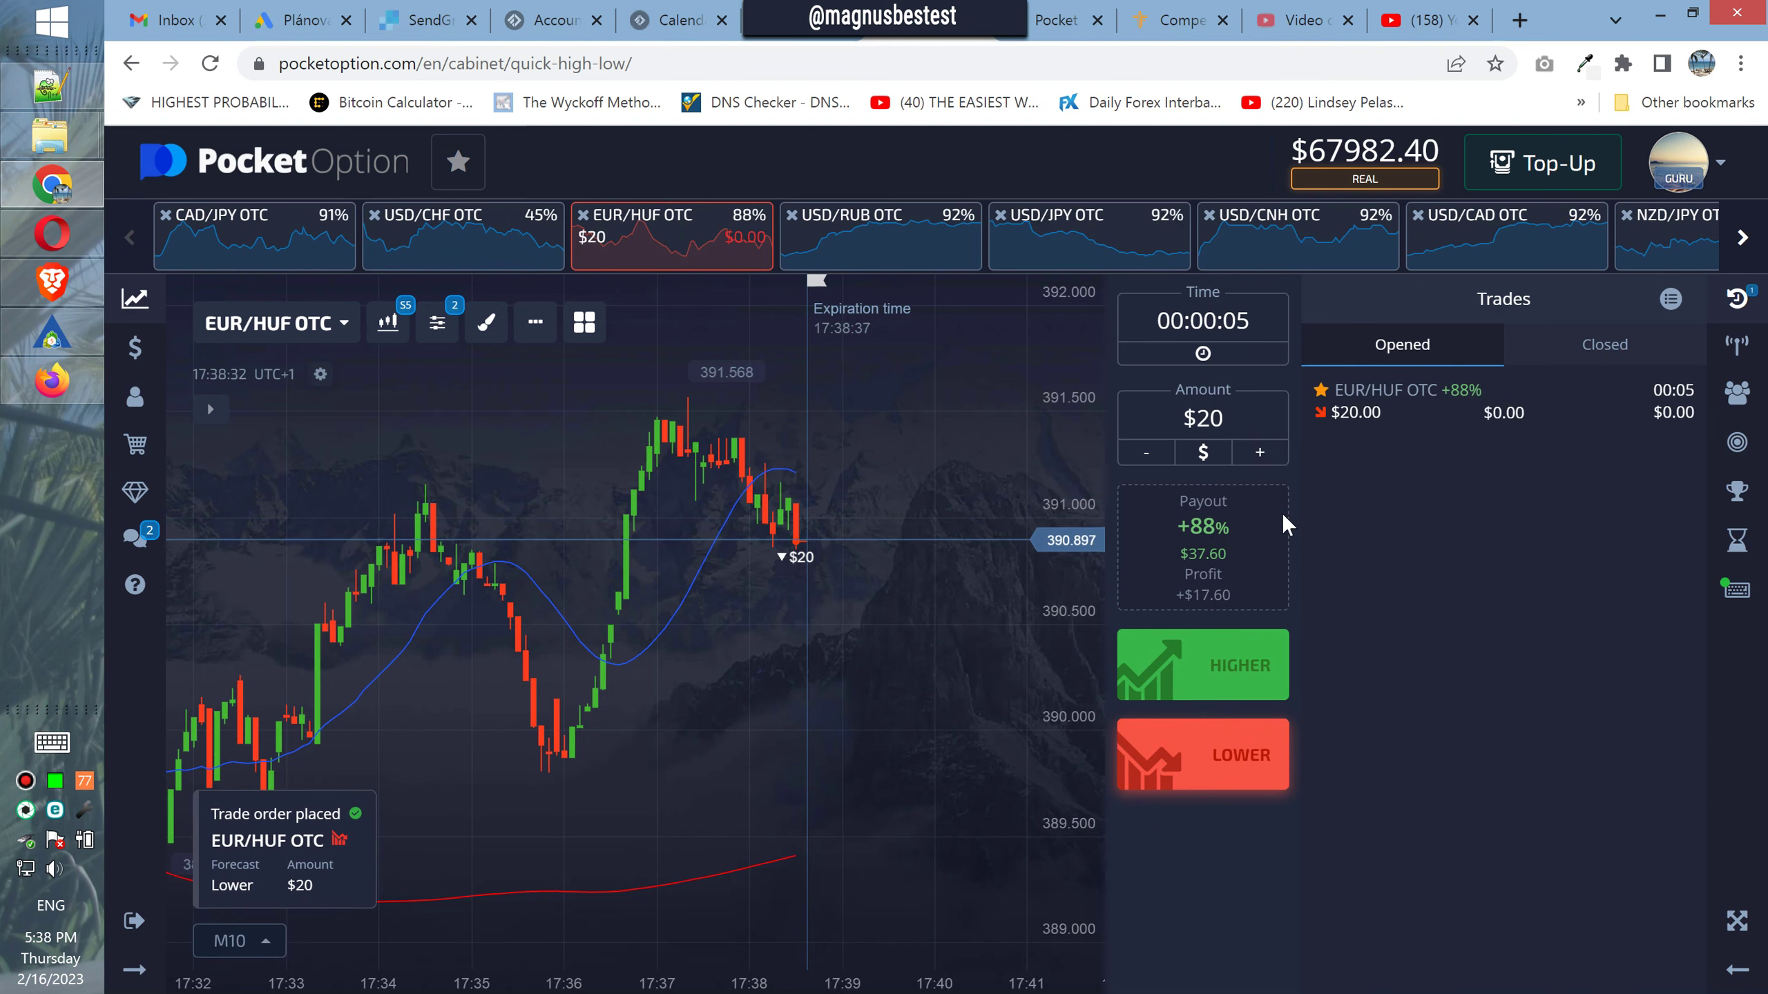
click(1258, 453)
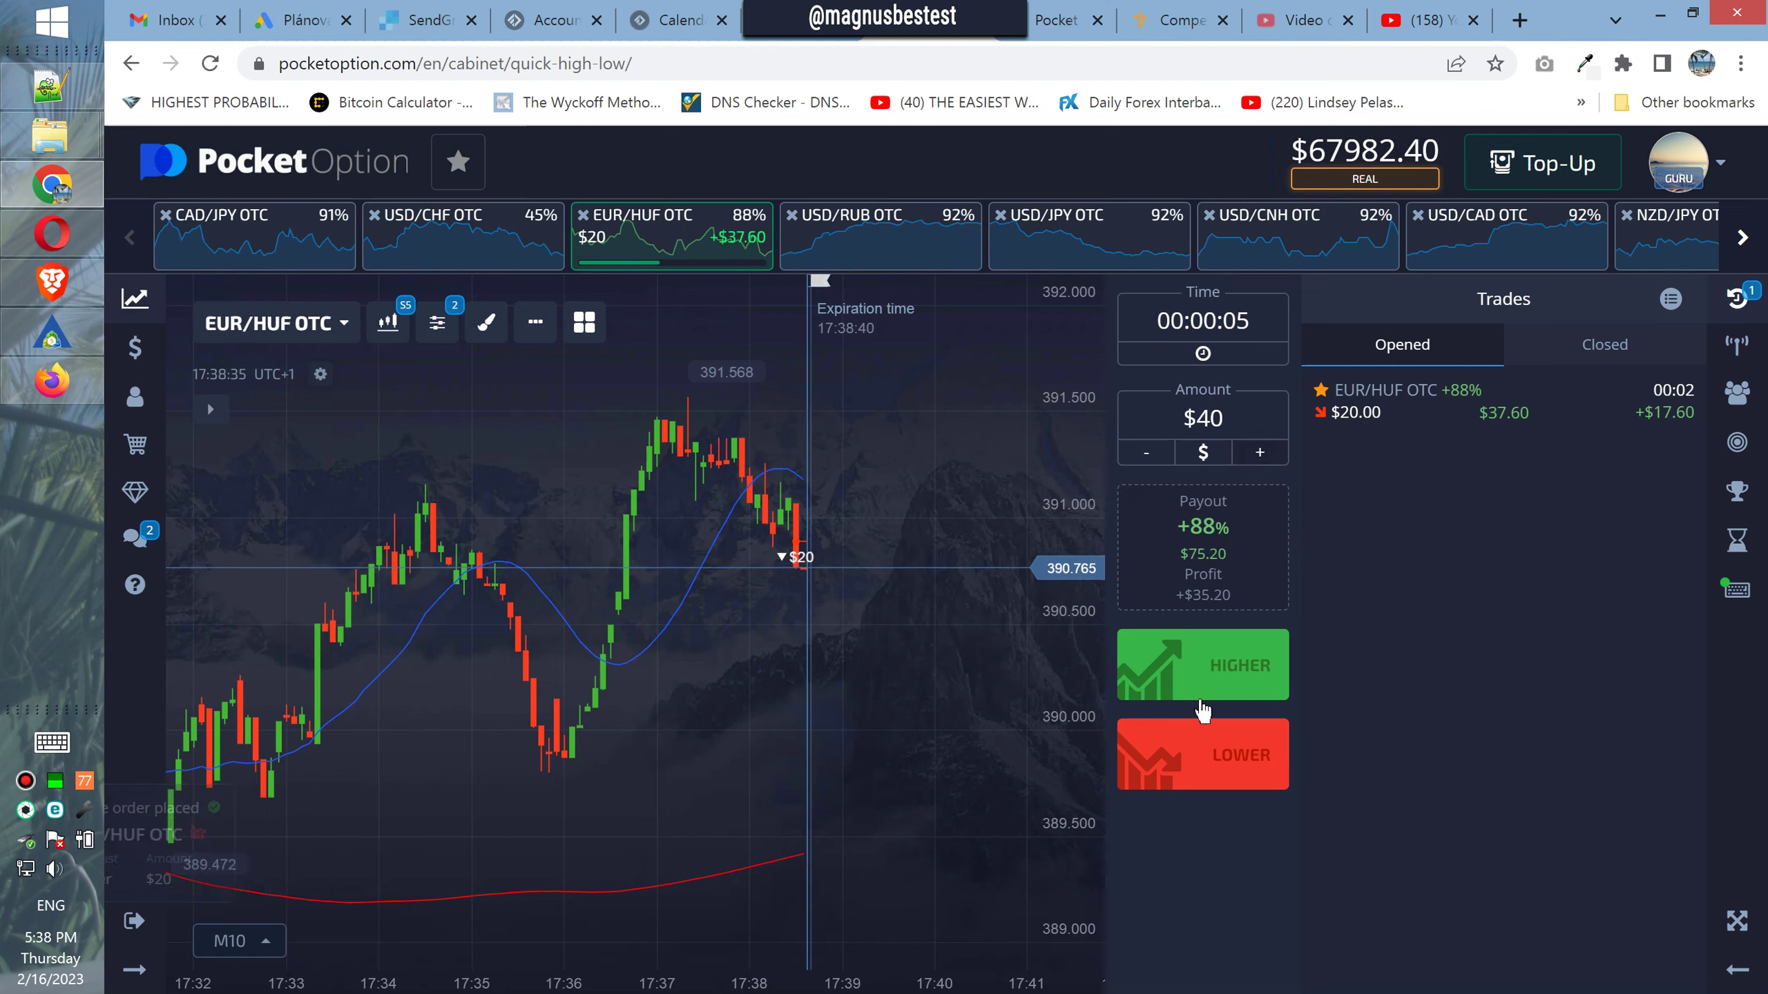
click(1191, 764)
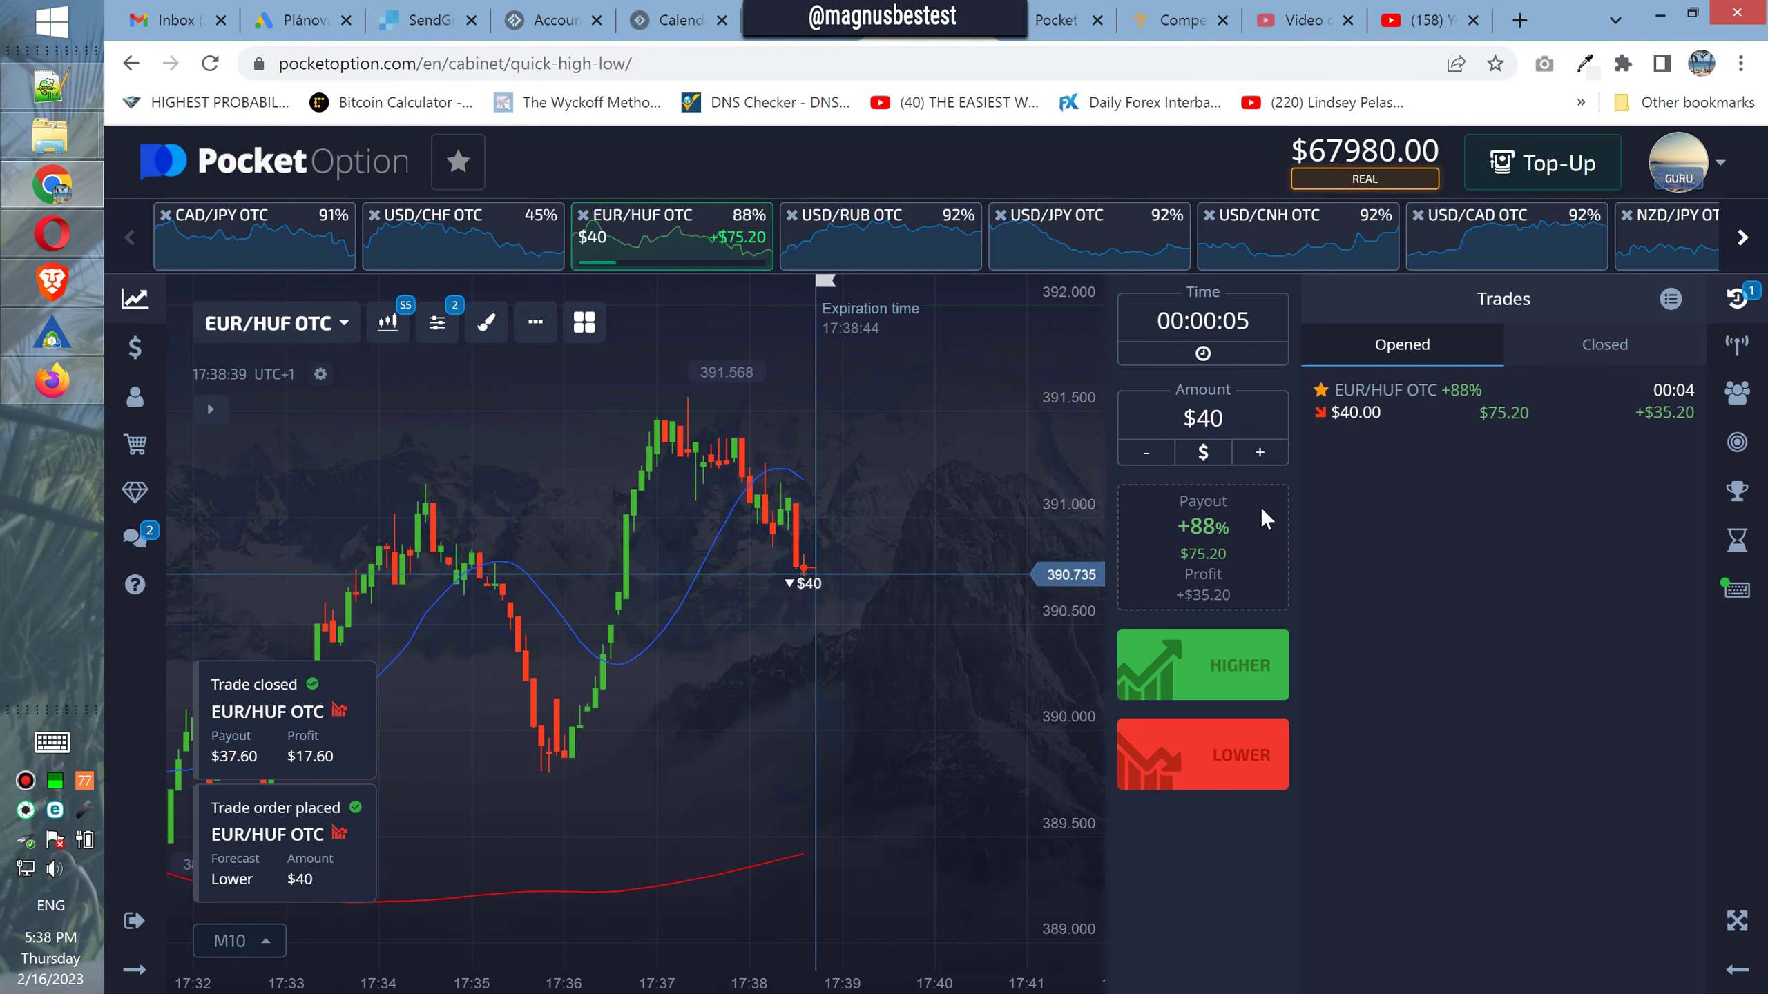
Set the trade amount to $80 for the next trade
click(1258, 453)
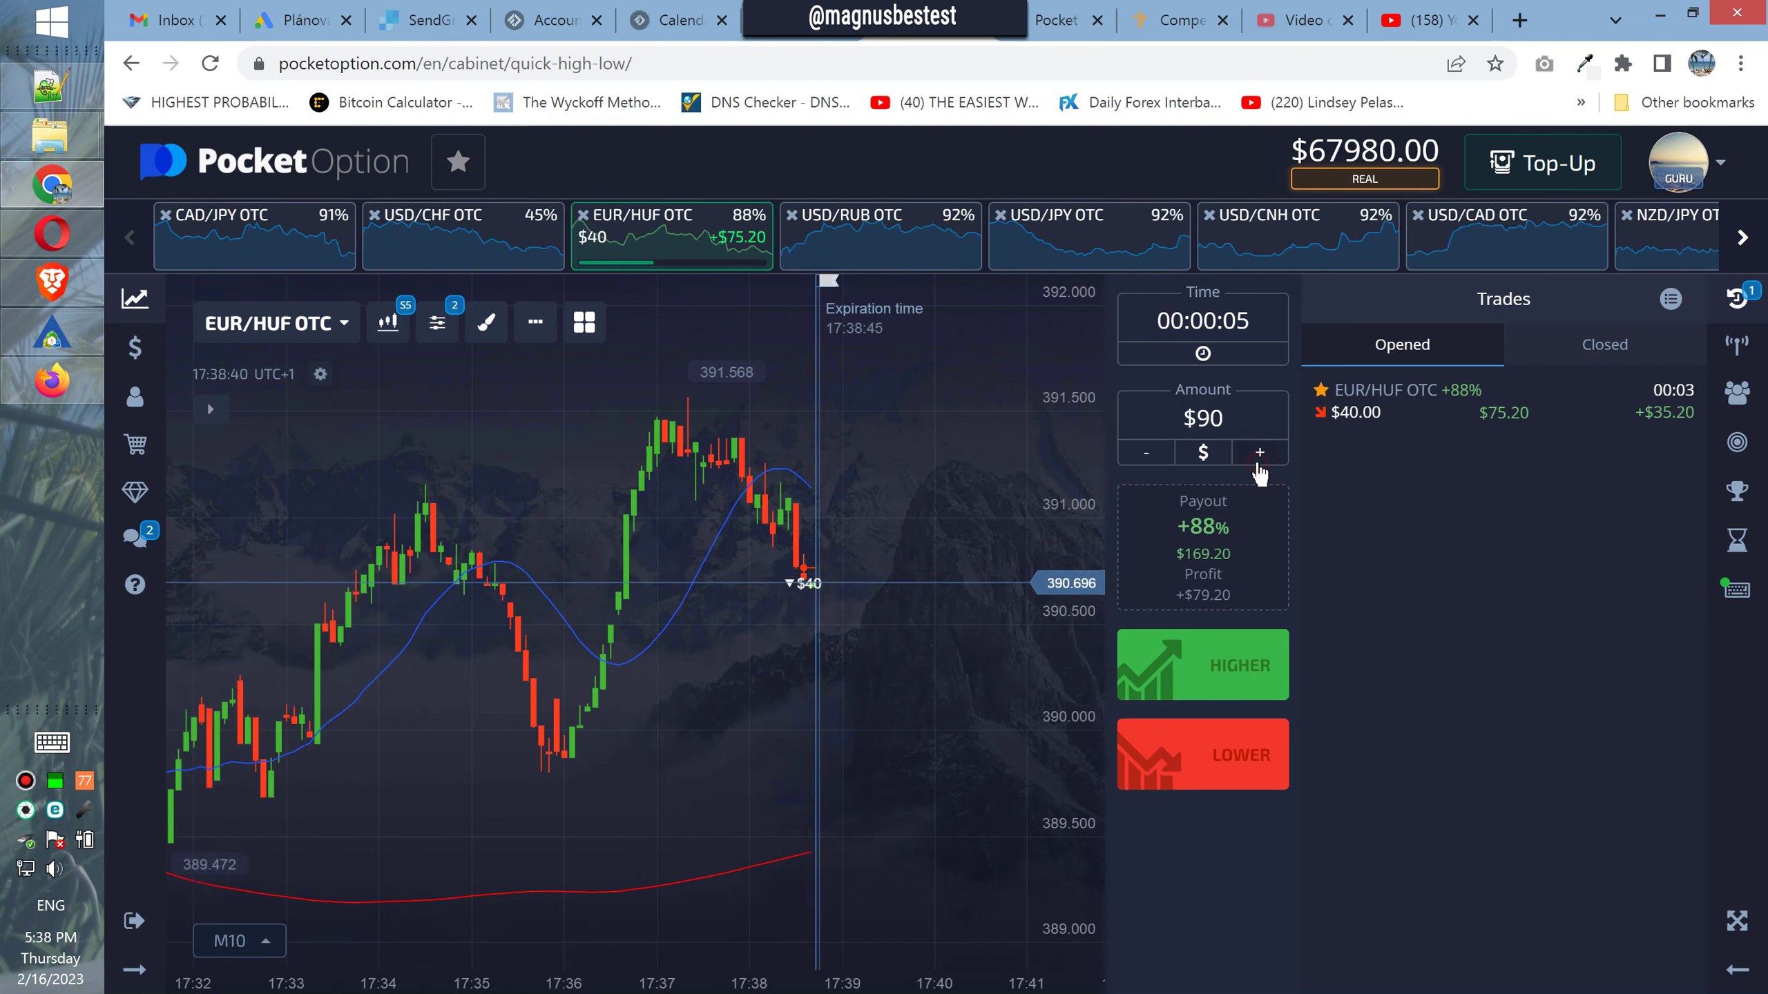
click(1259, 454)
click(1164, 458)
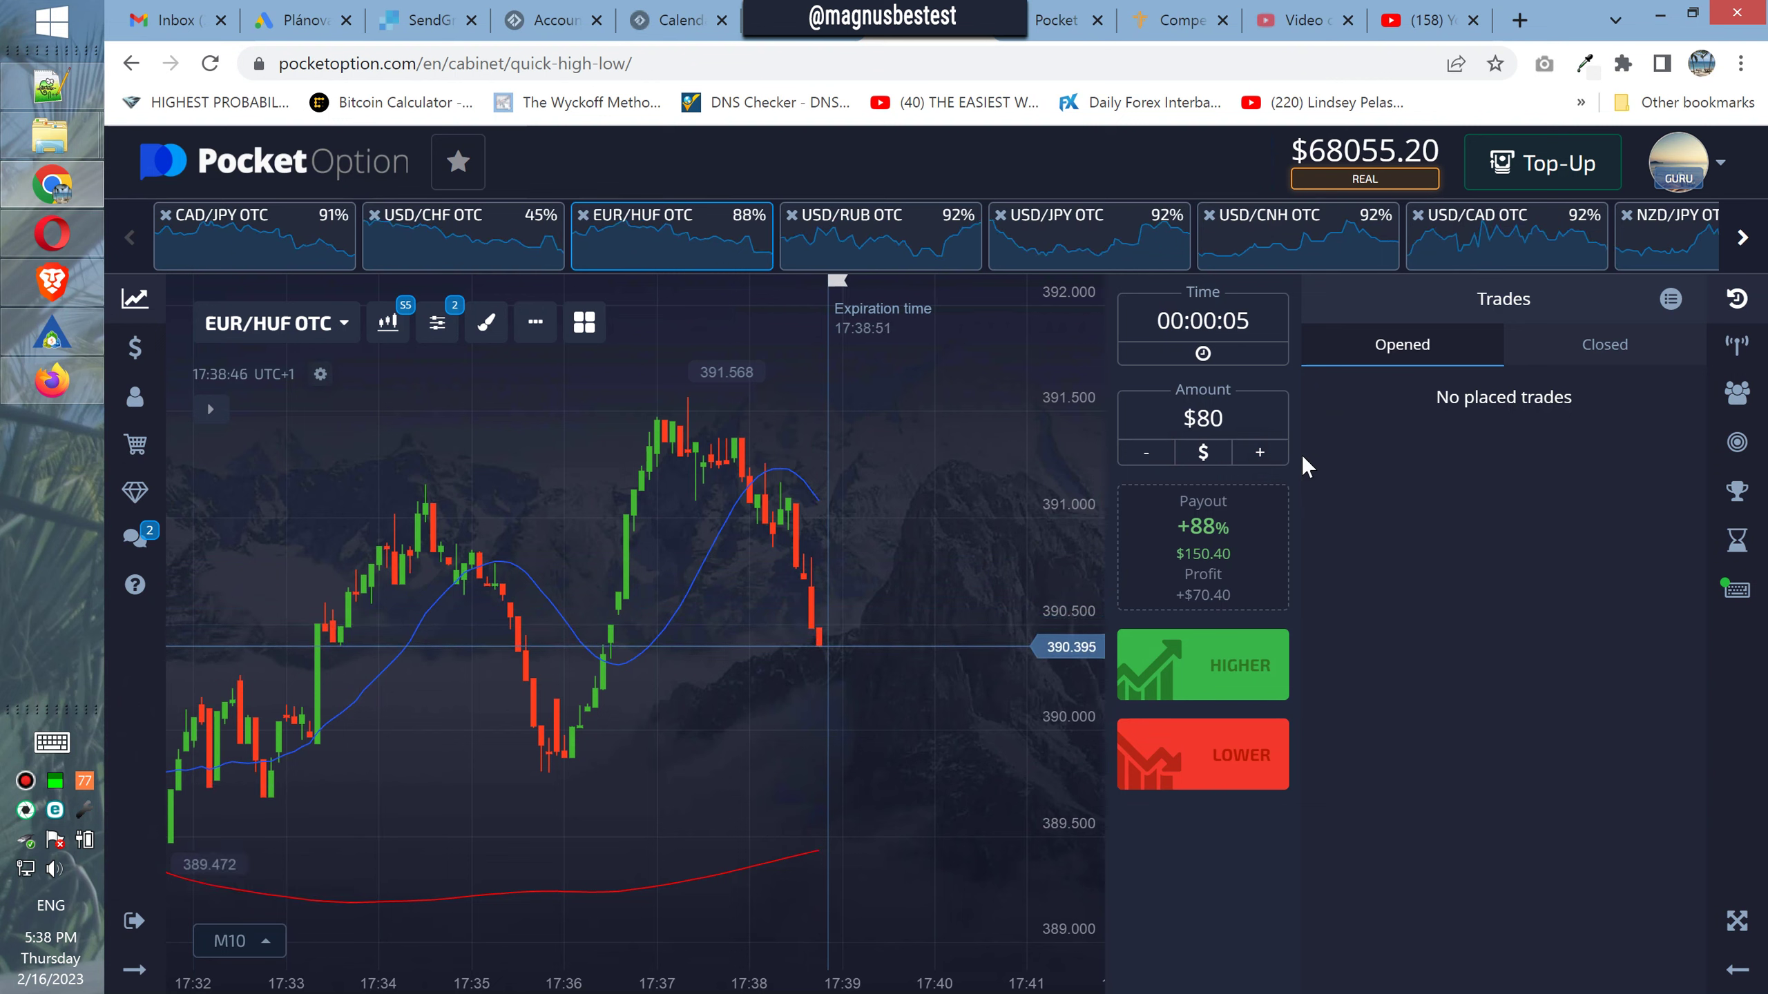
Browse the USD/RUB, USD/JPY, USD/CNH and USD/CAD OTC charts
click(935, 272)
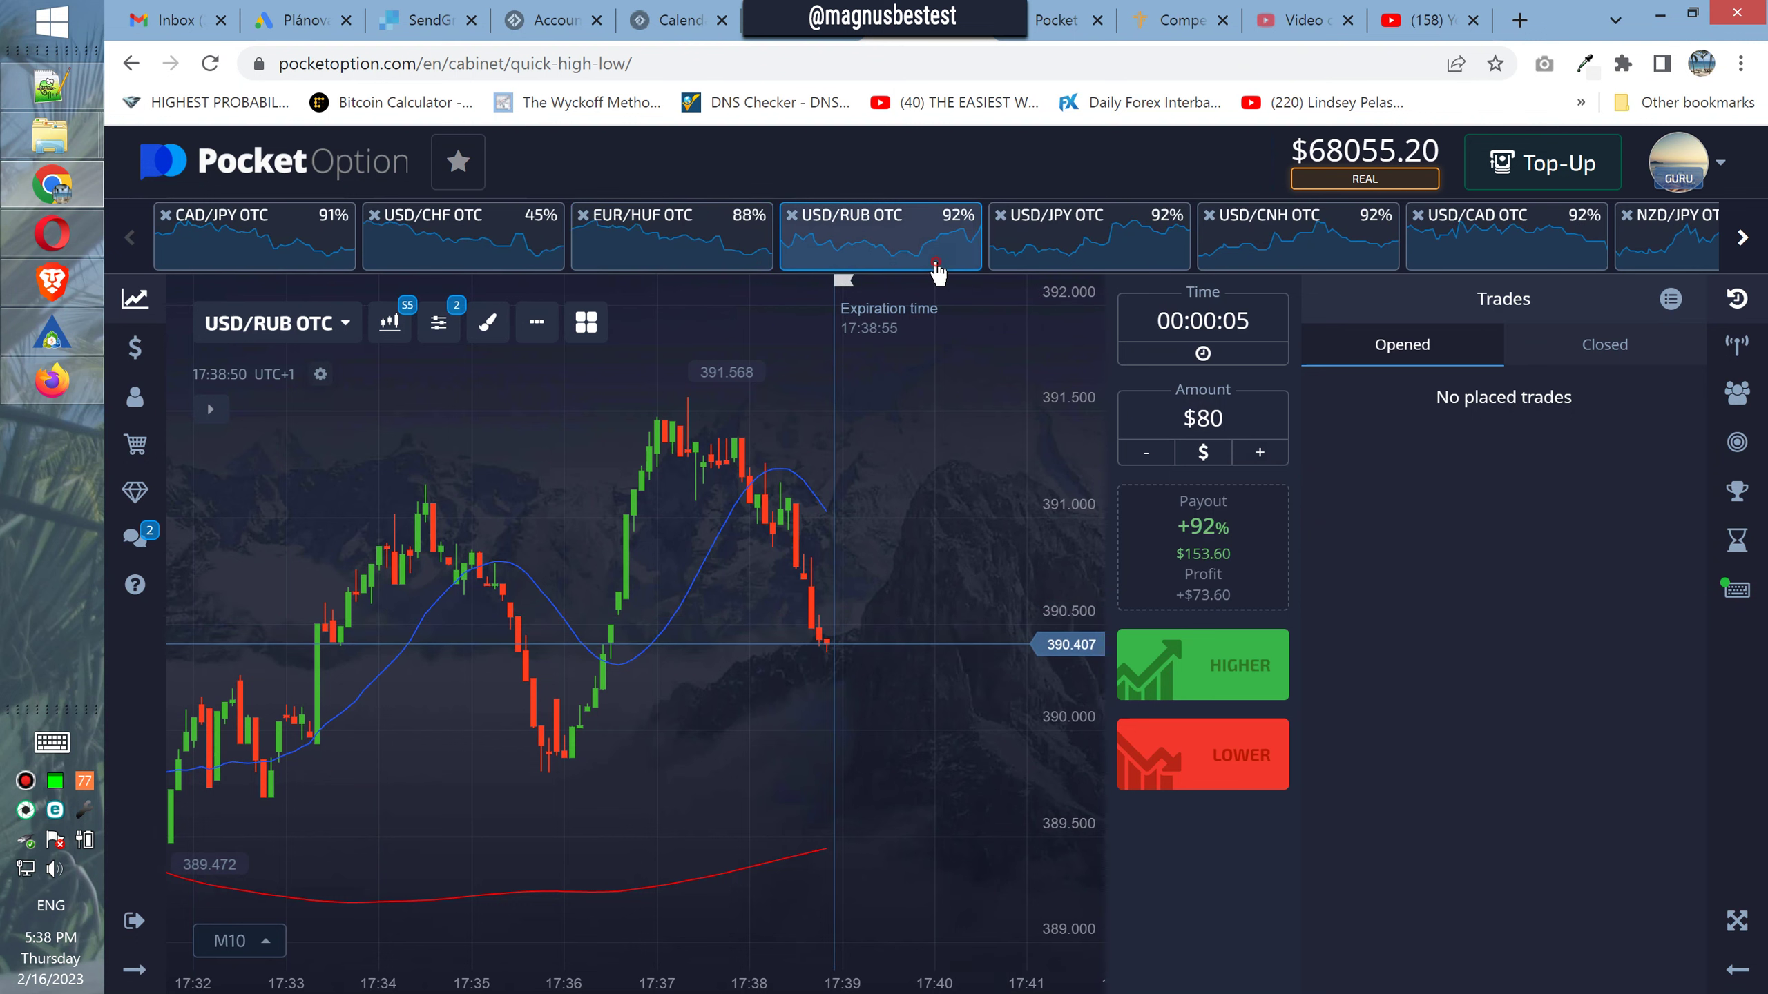
click(1059, 262)
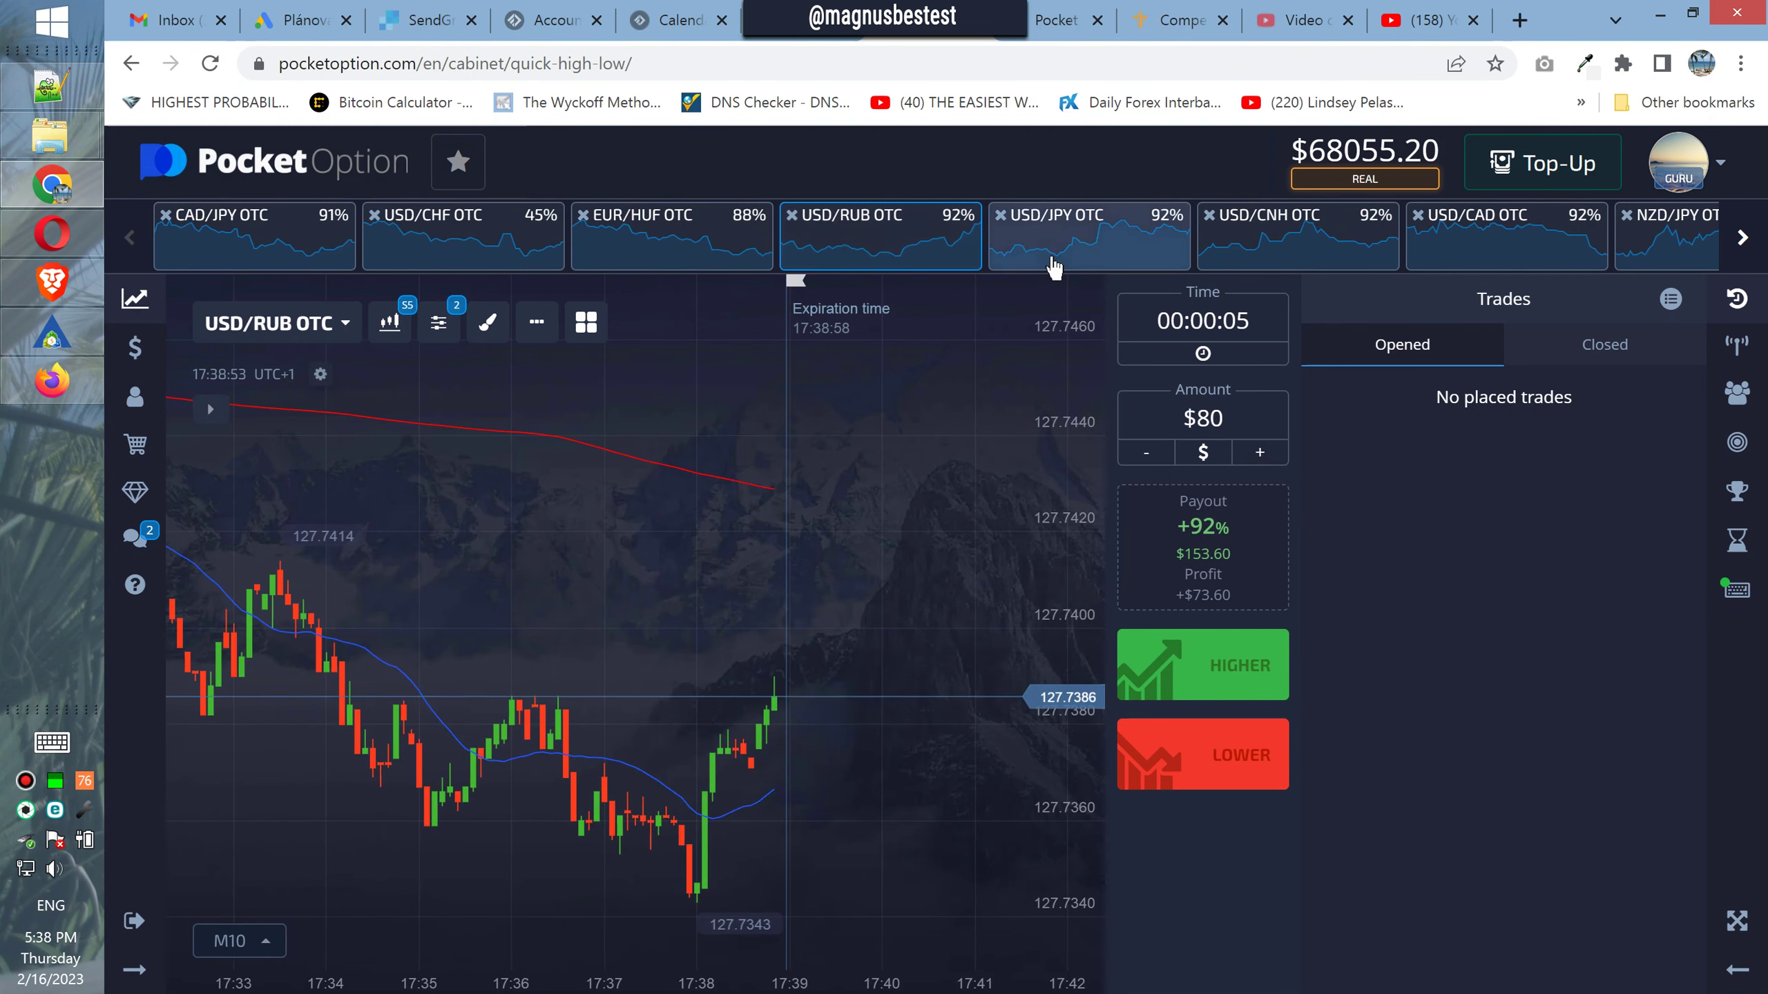
click(1261, 245)
click(1439, 252)
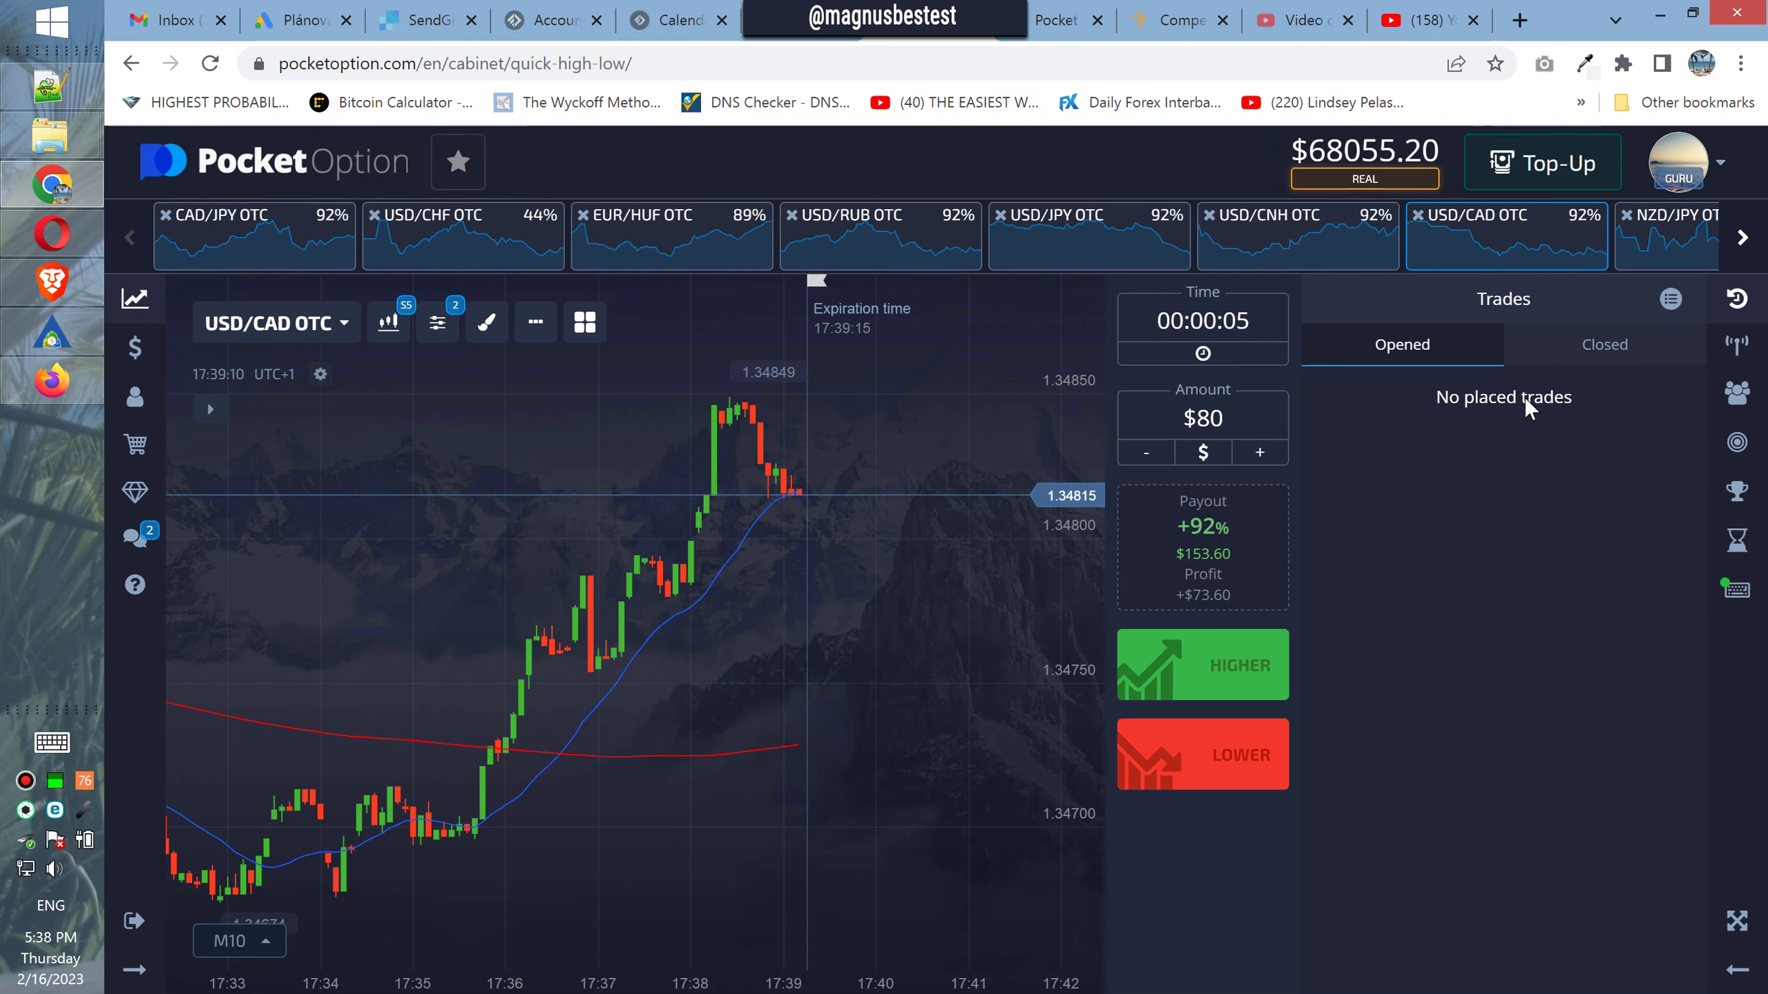
Browse further OTC pairs: NZD/JPY, GBP/AUD, EUR/TRY and EUR/JPY
click(1740, 242)
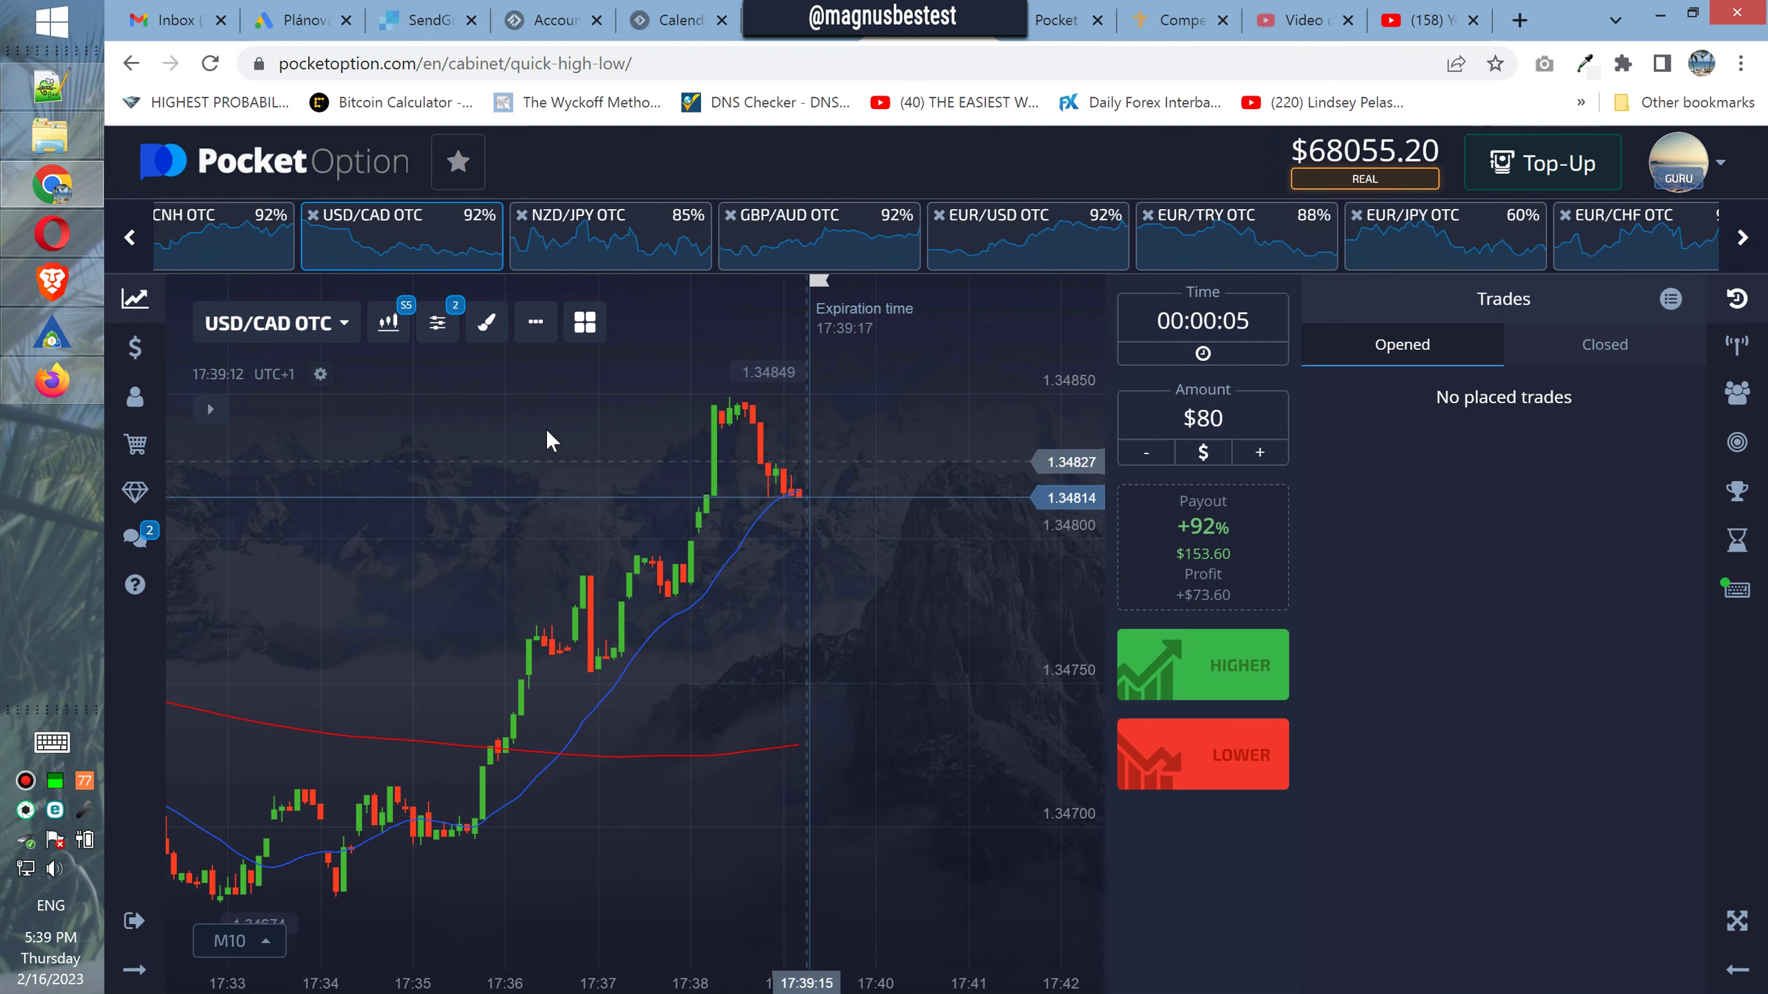
click(628, 253)
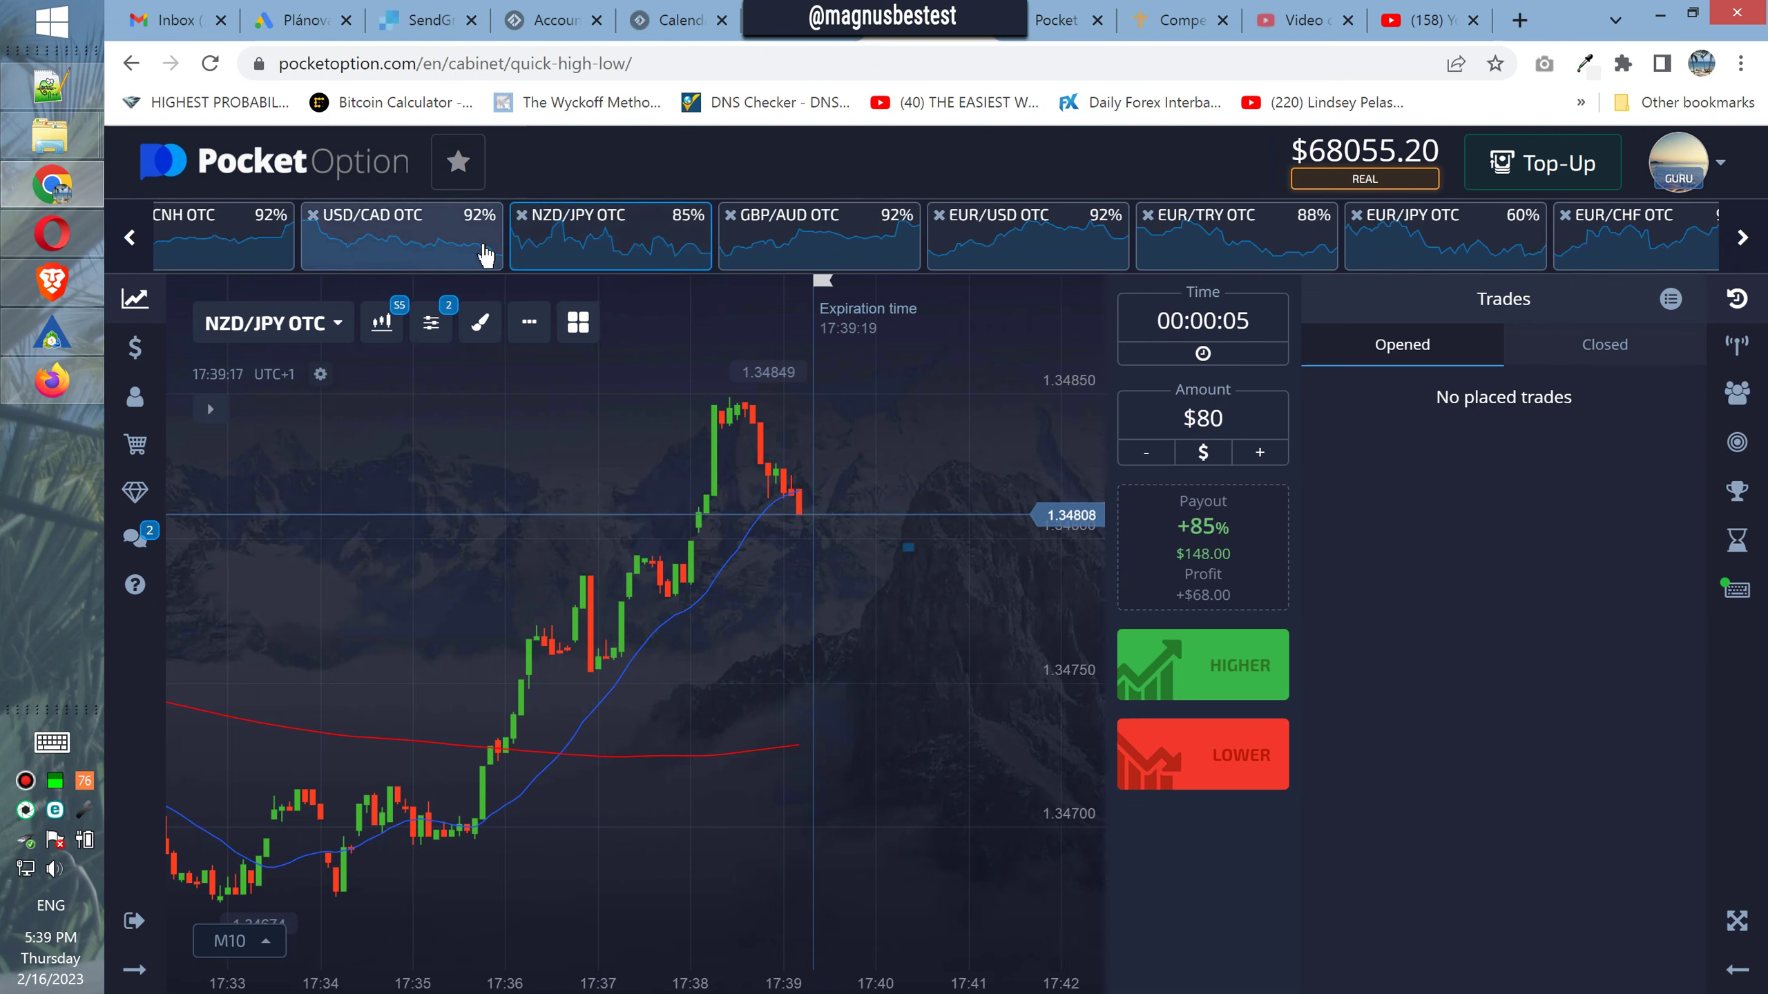
click(903, 265)
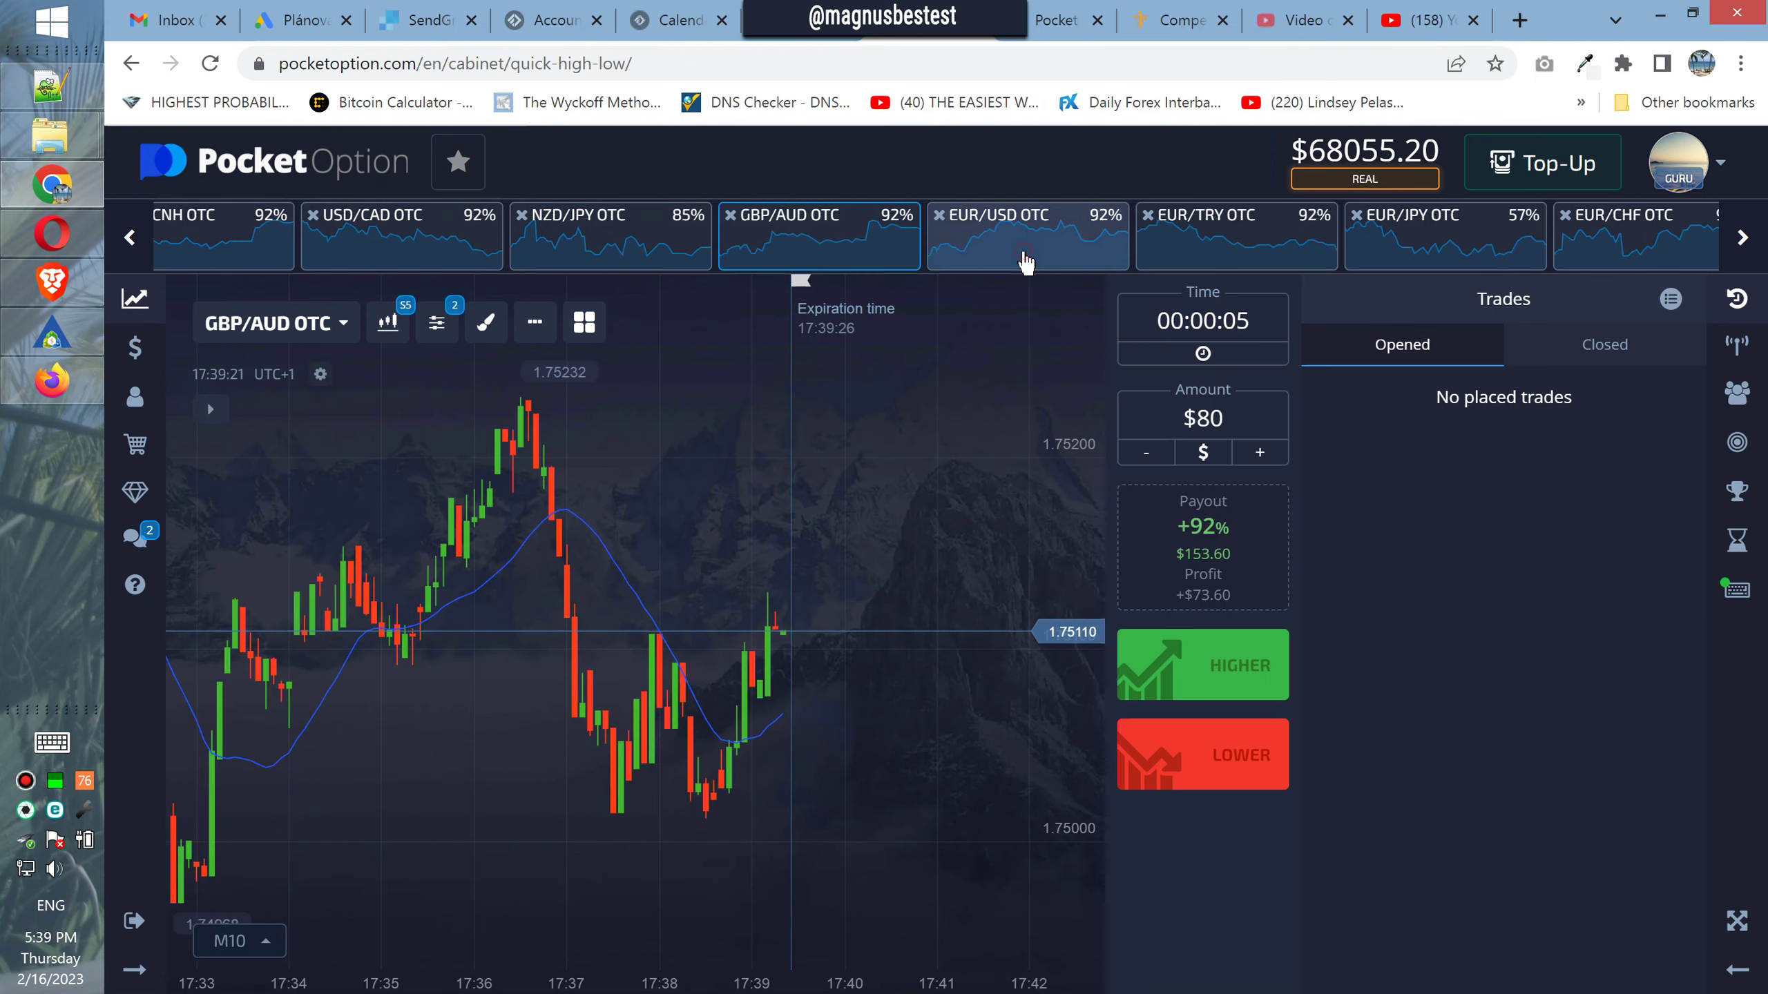
click(1181, 256)
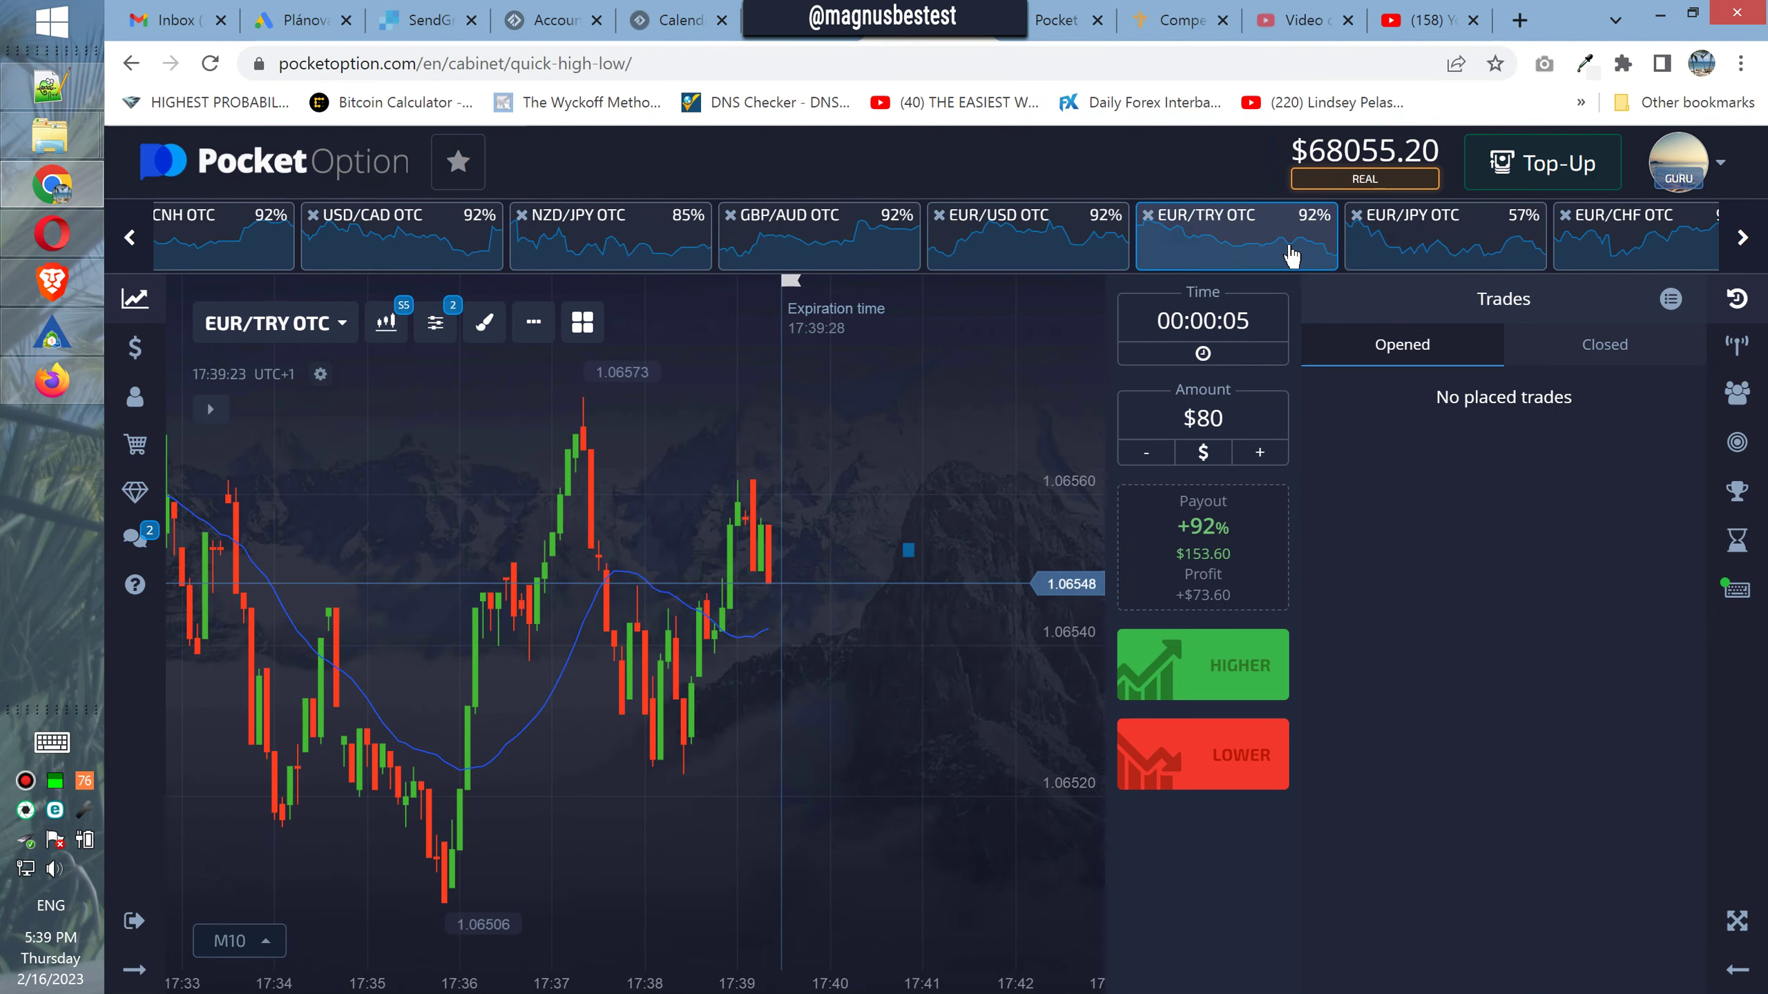
click(1375, 255)
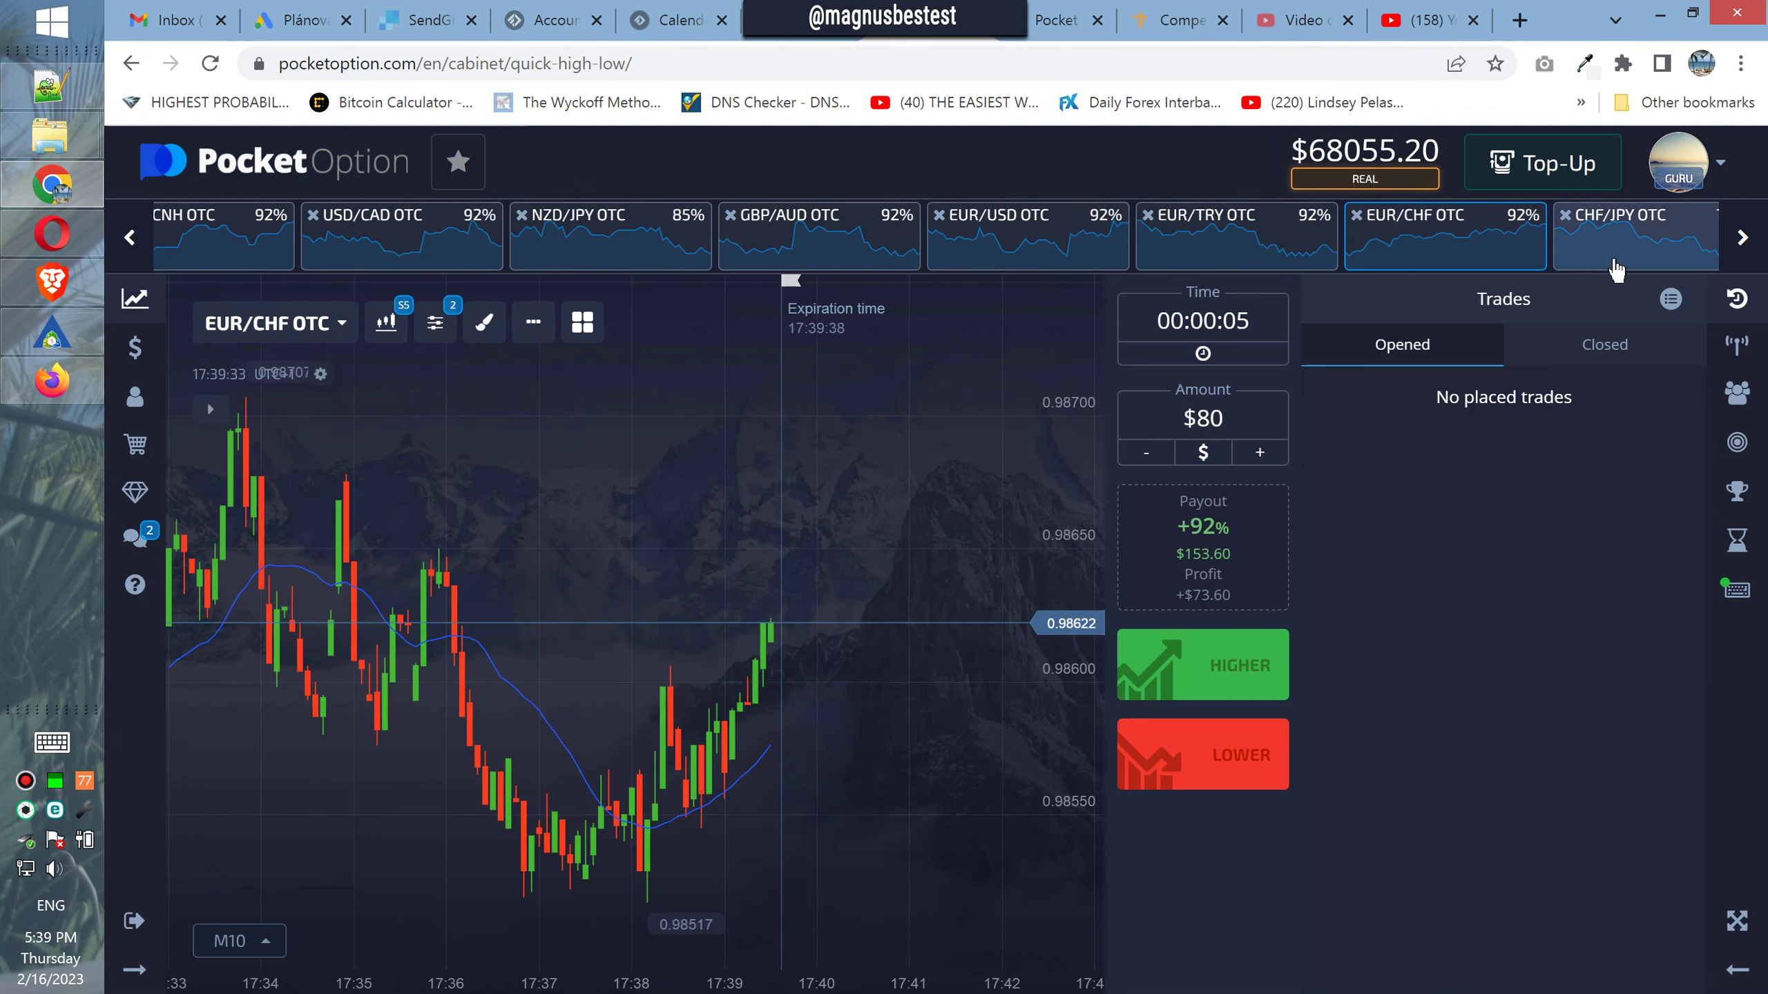
Browse CHF/JPY, CAD/CHF, AUD/NZD, AUD/CHF and Tesla OTC, ending on McDonald's OTC
click(1613, 266)
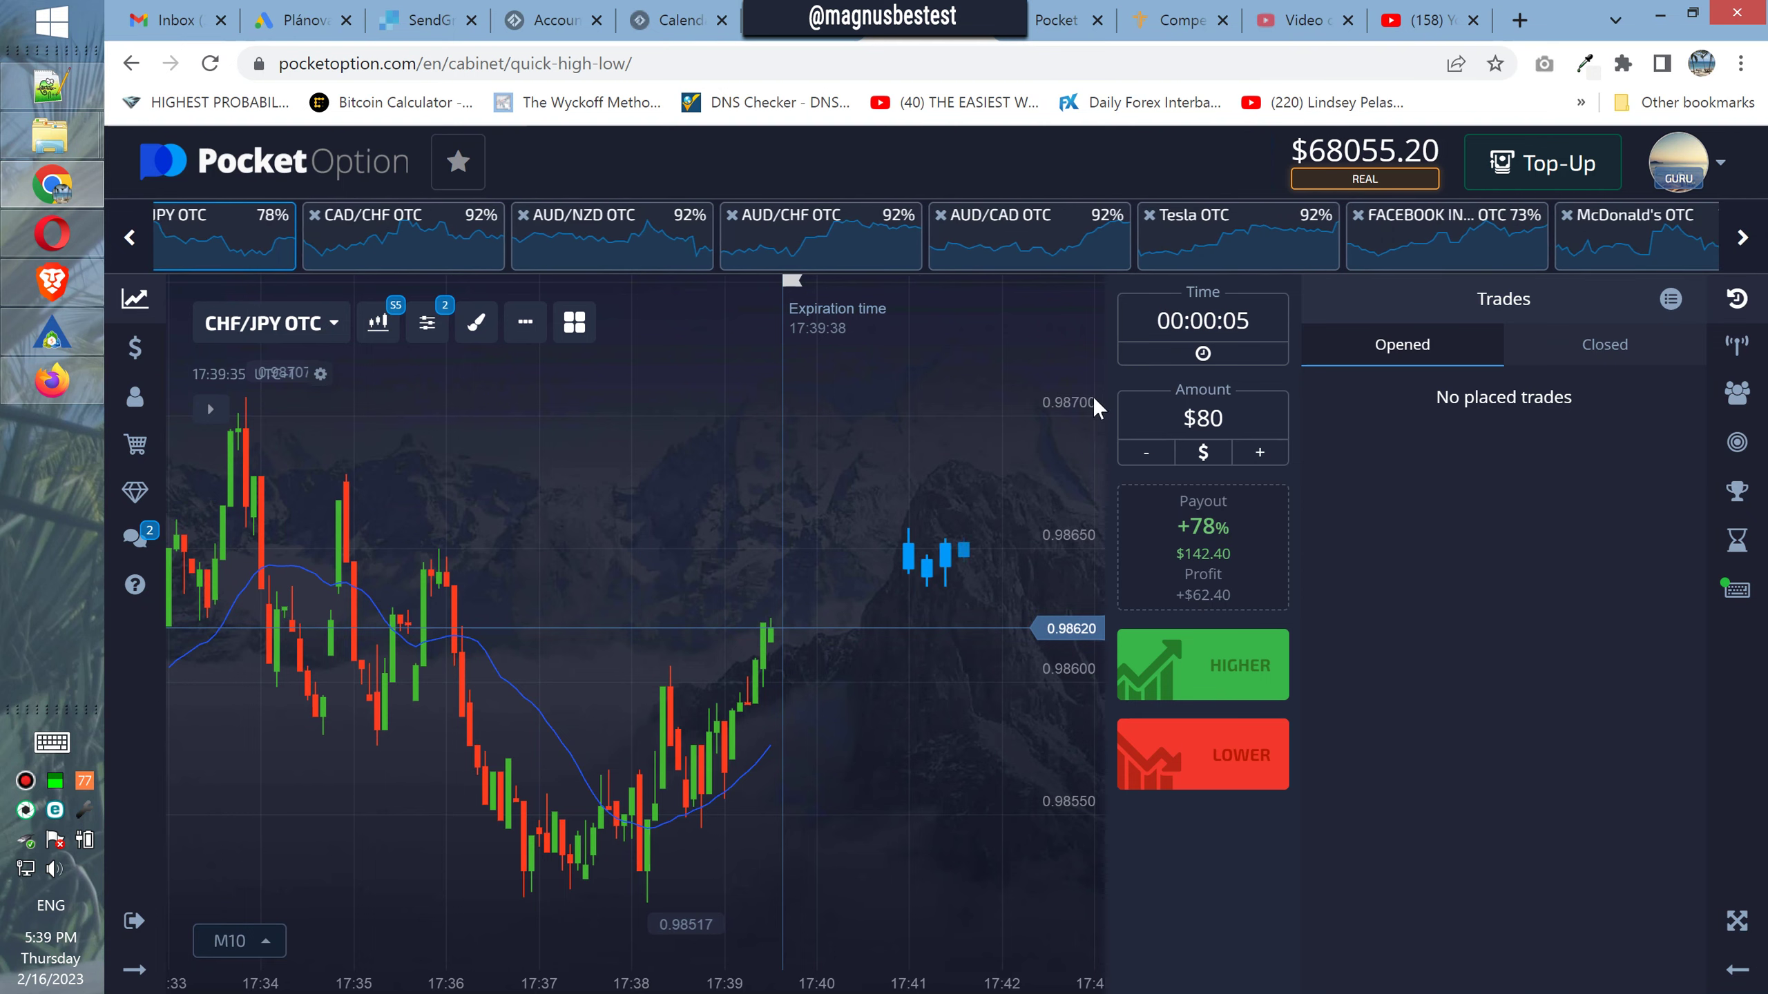
click(428, 263)
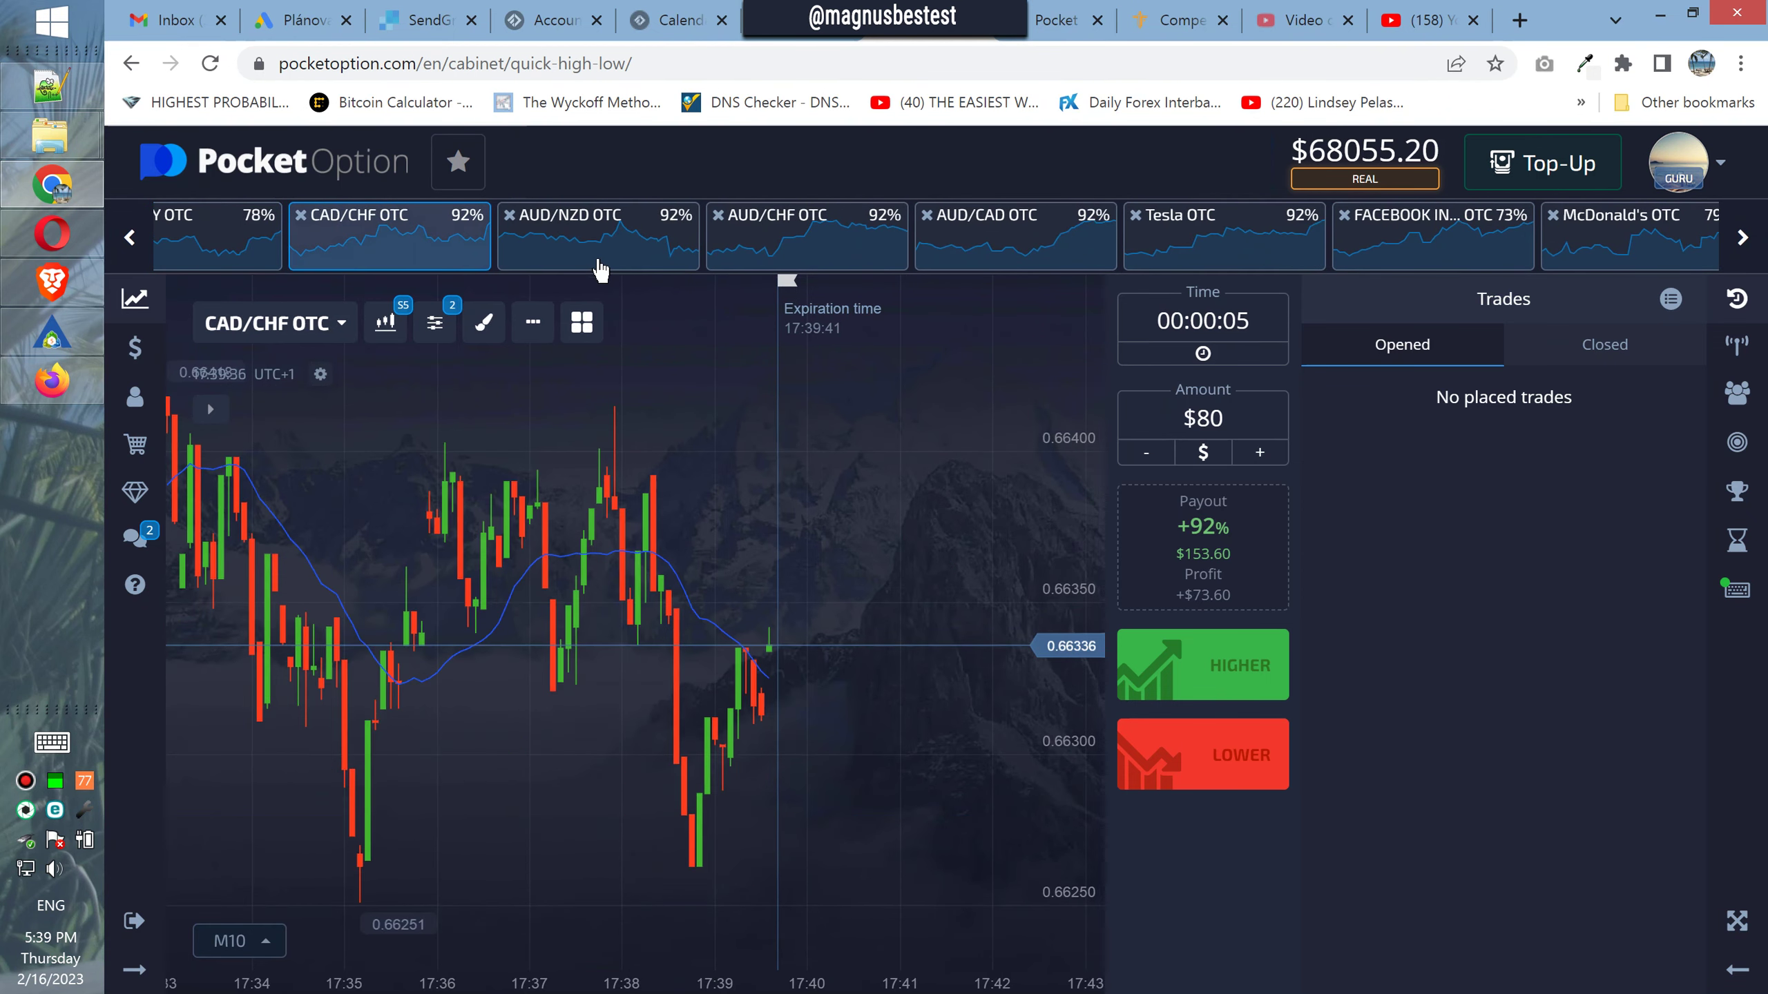
click(601, 267)
click(752, 266)
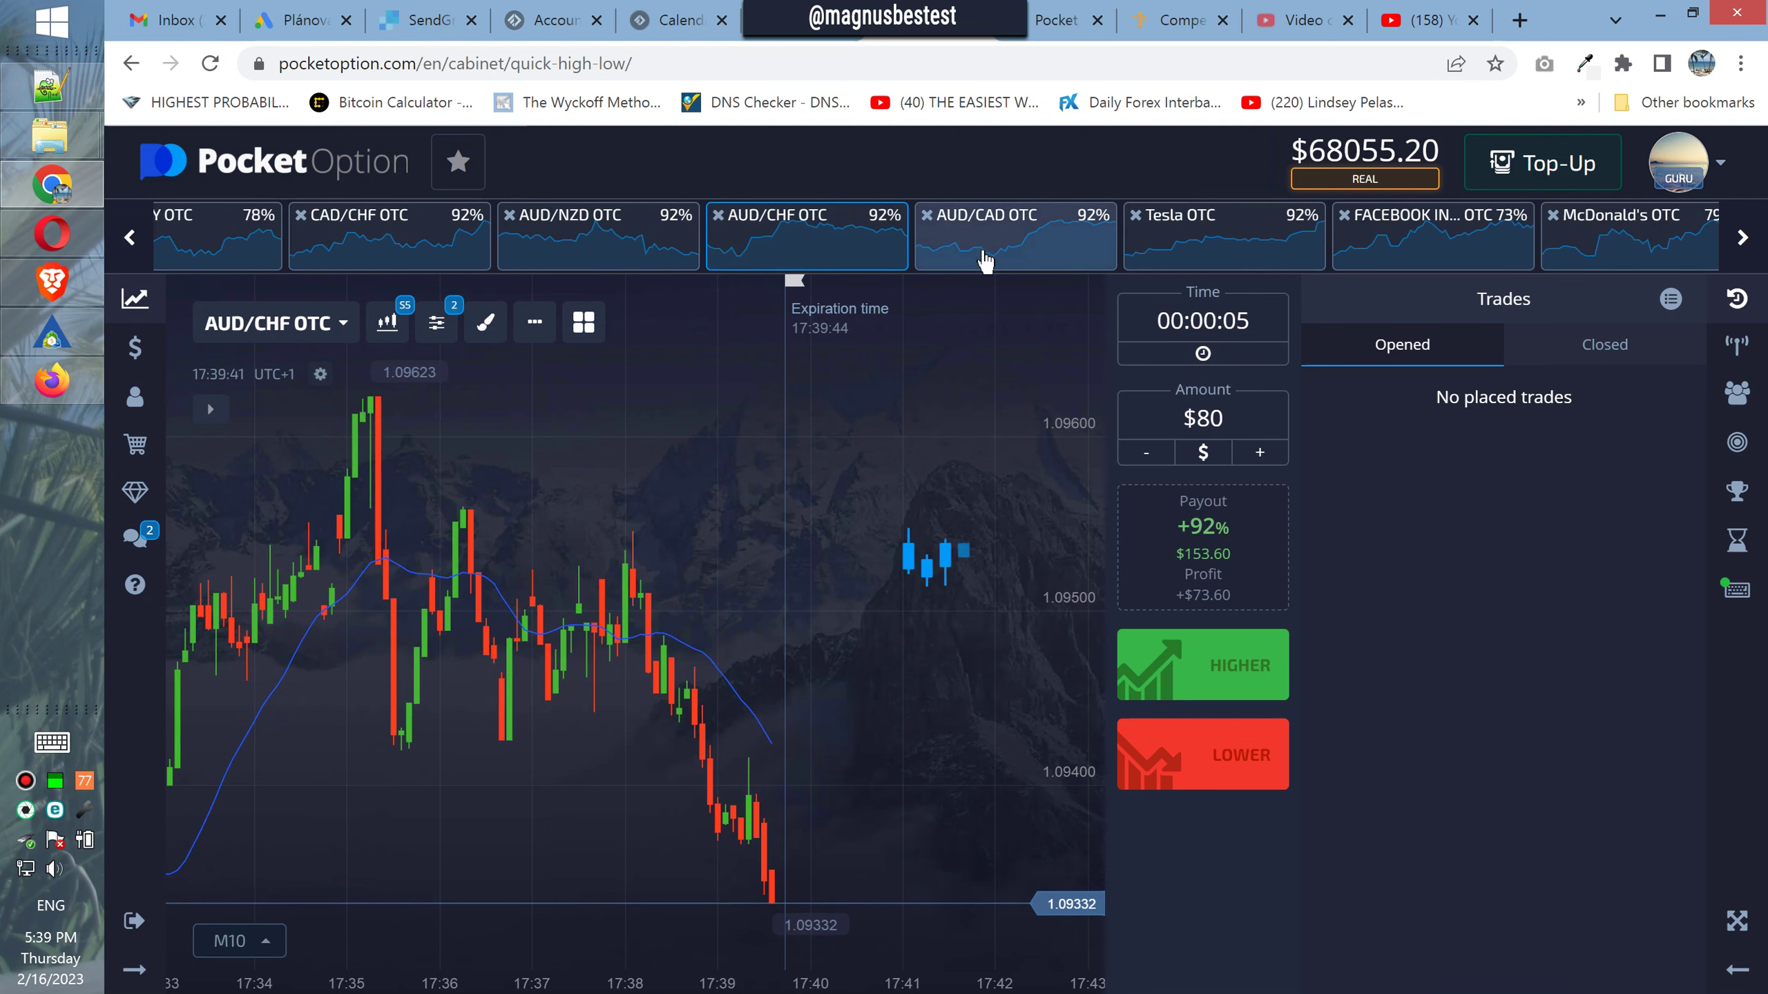
click(1149, 257)
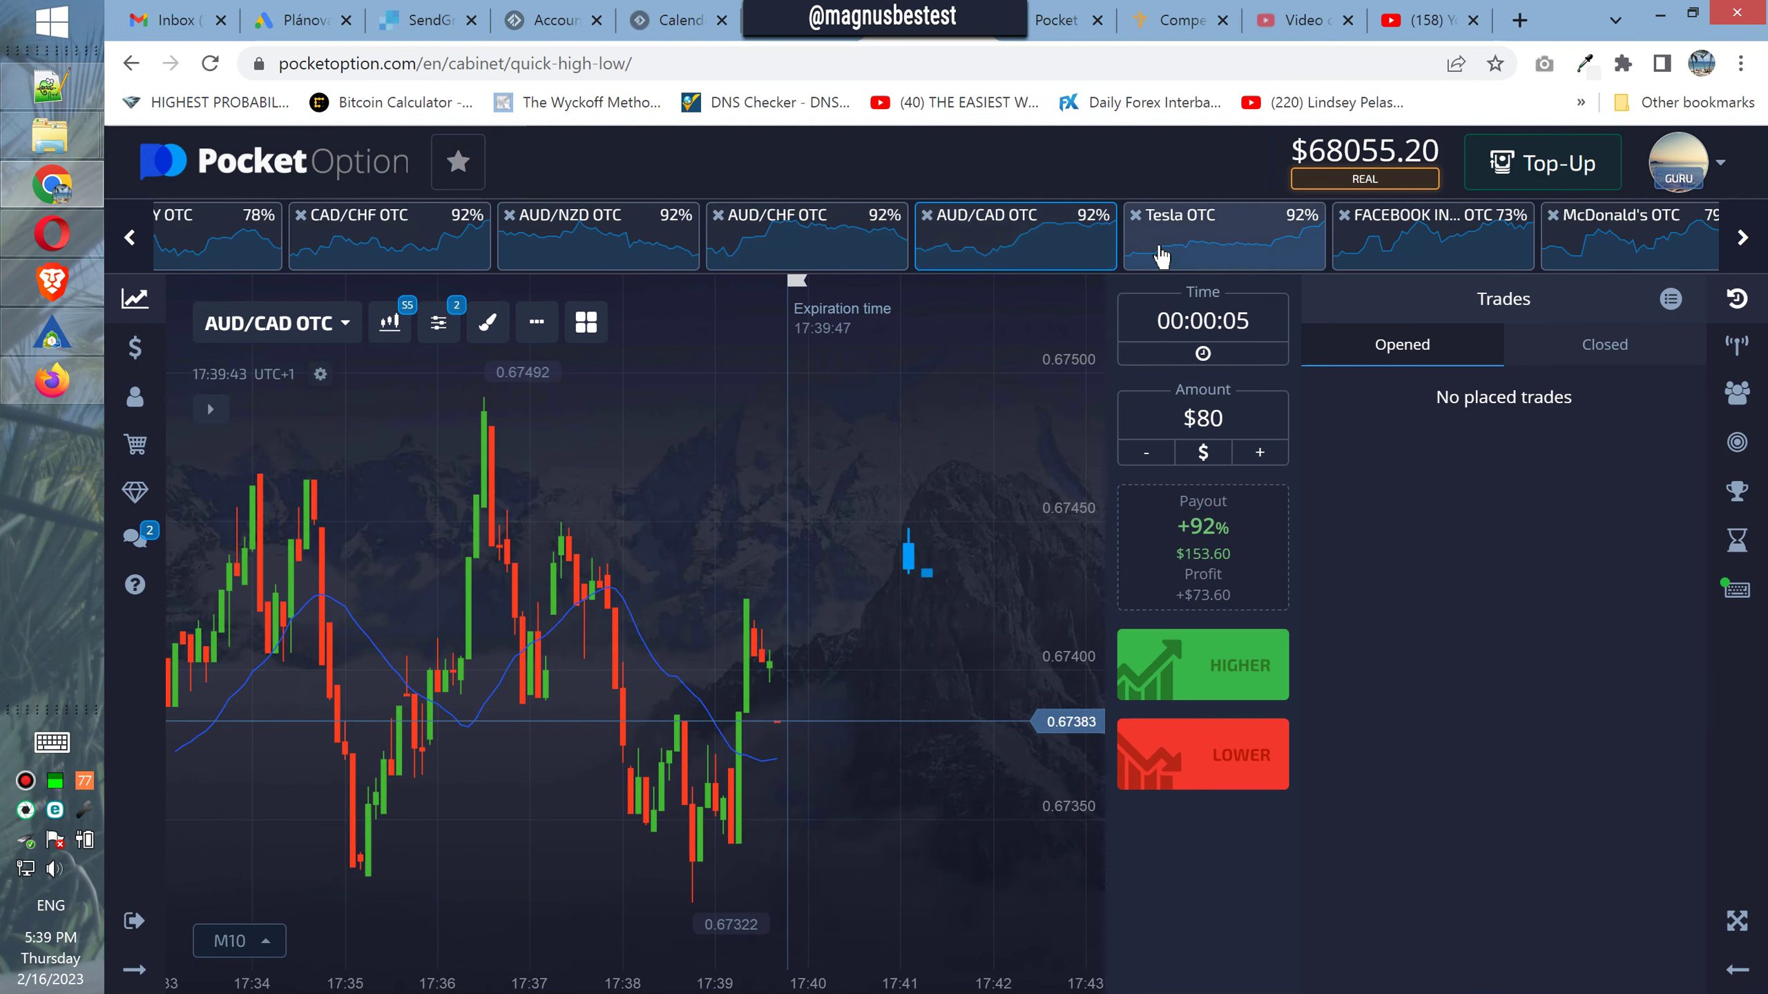
click(1392, 260)
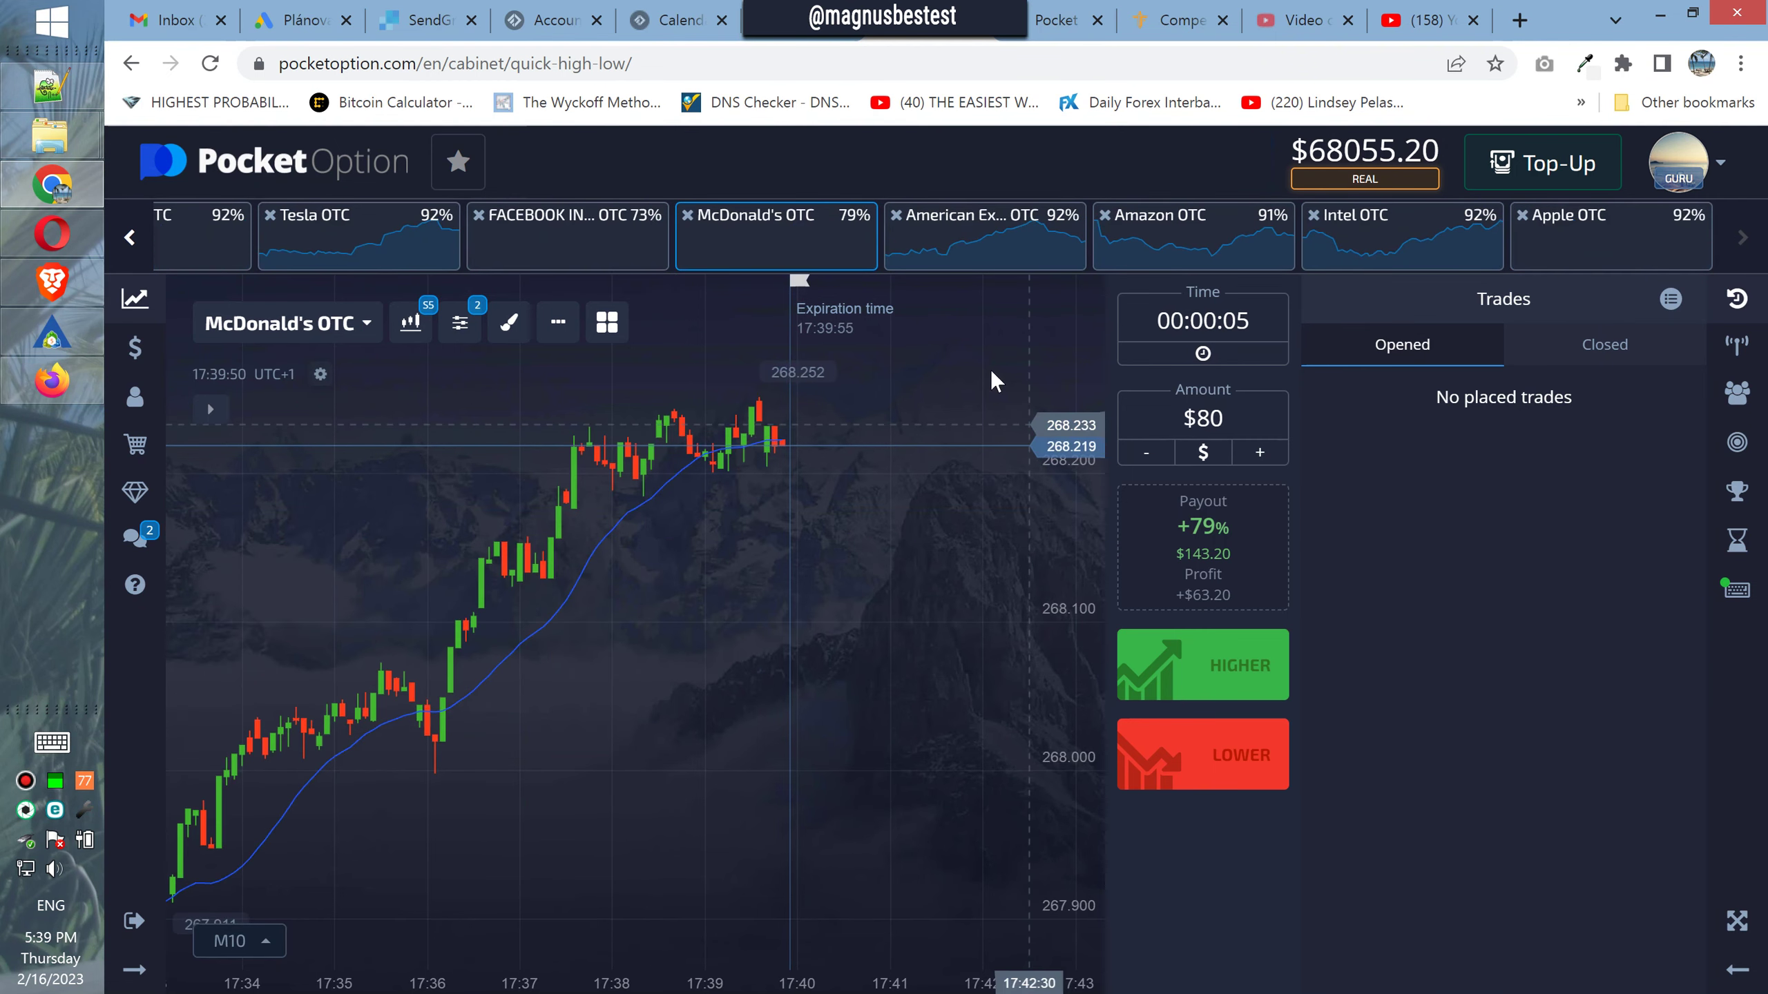
Cycle through American Express, Amazon and Intel OTC to Apple OTC, then scroll back to currency pairs
click(924, 252)
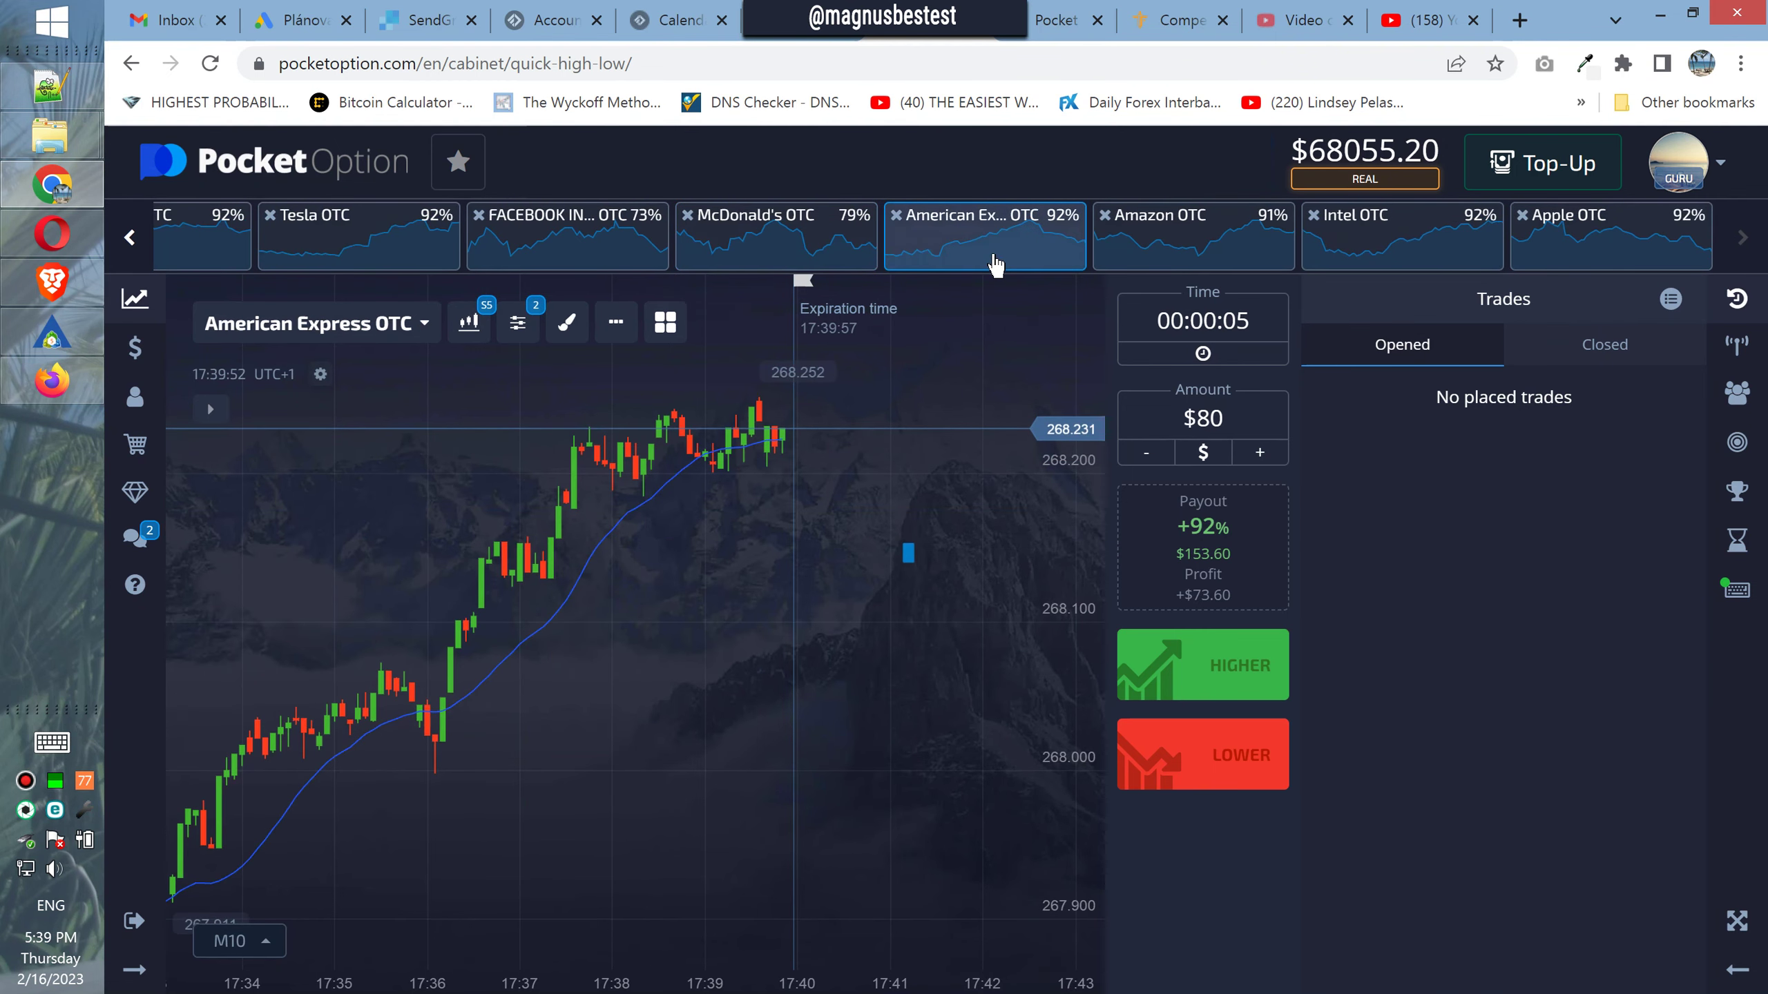
click(1144, 274)
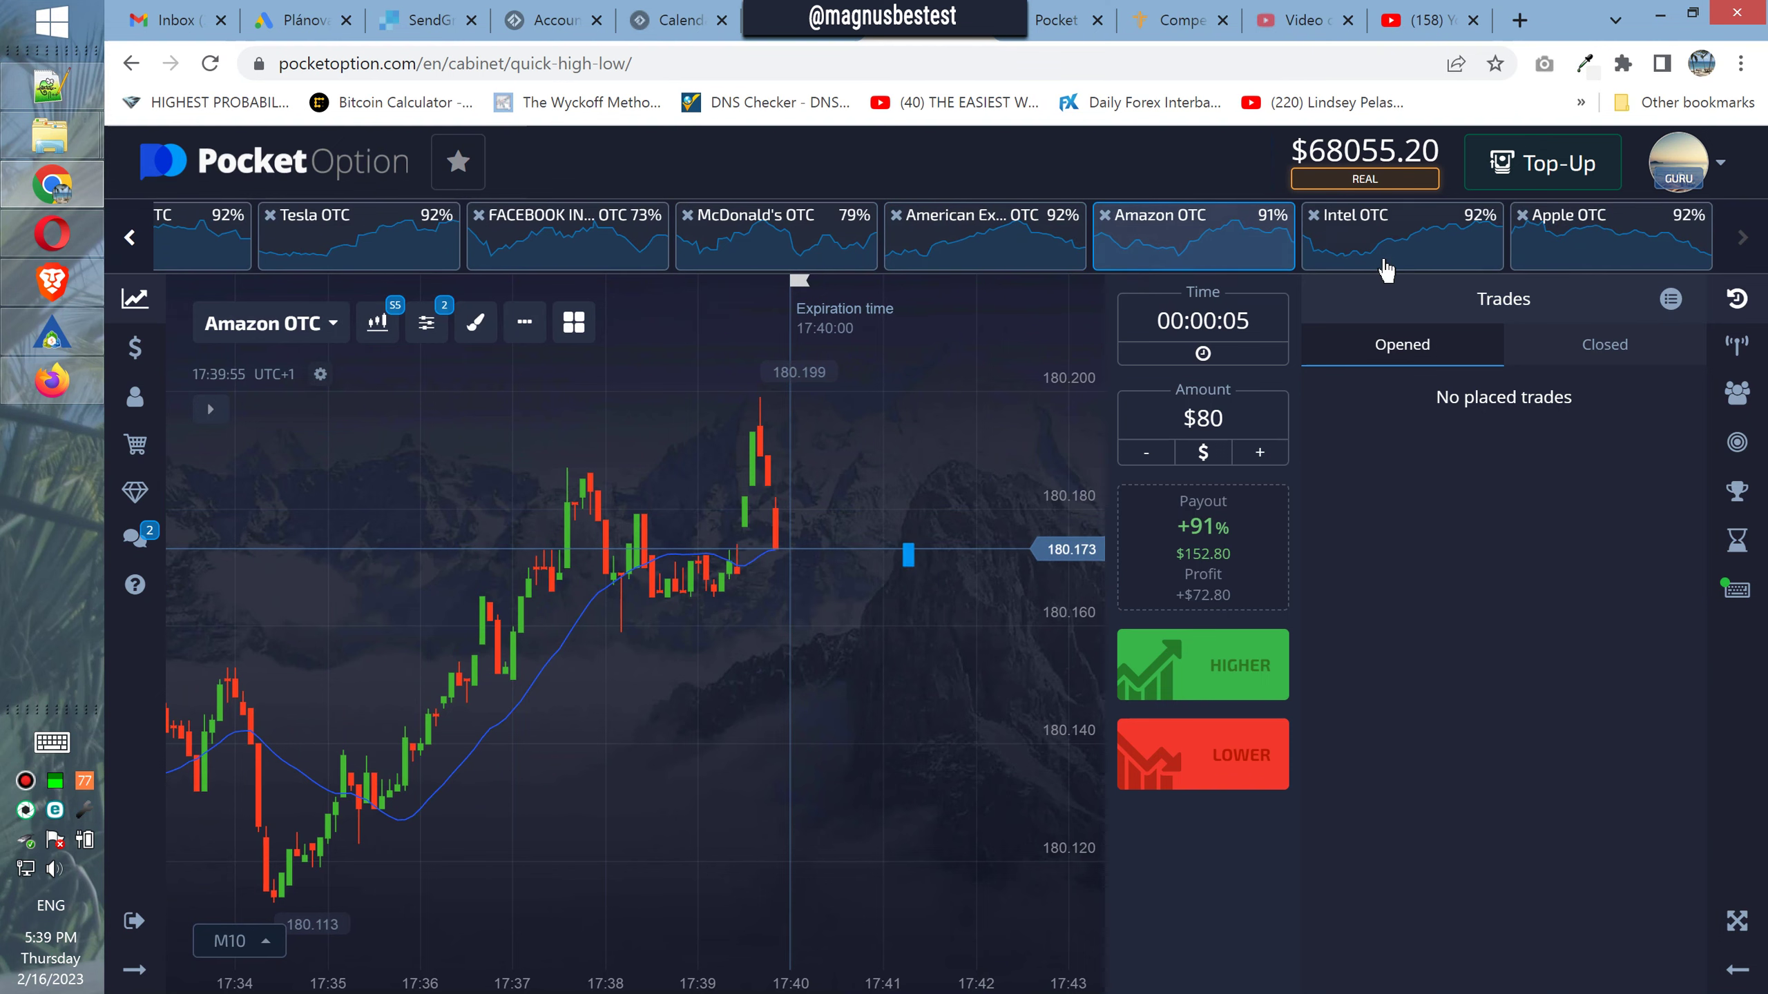
click(1500, 263)
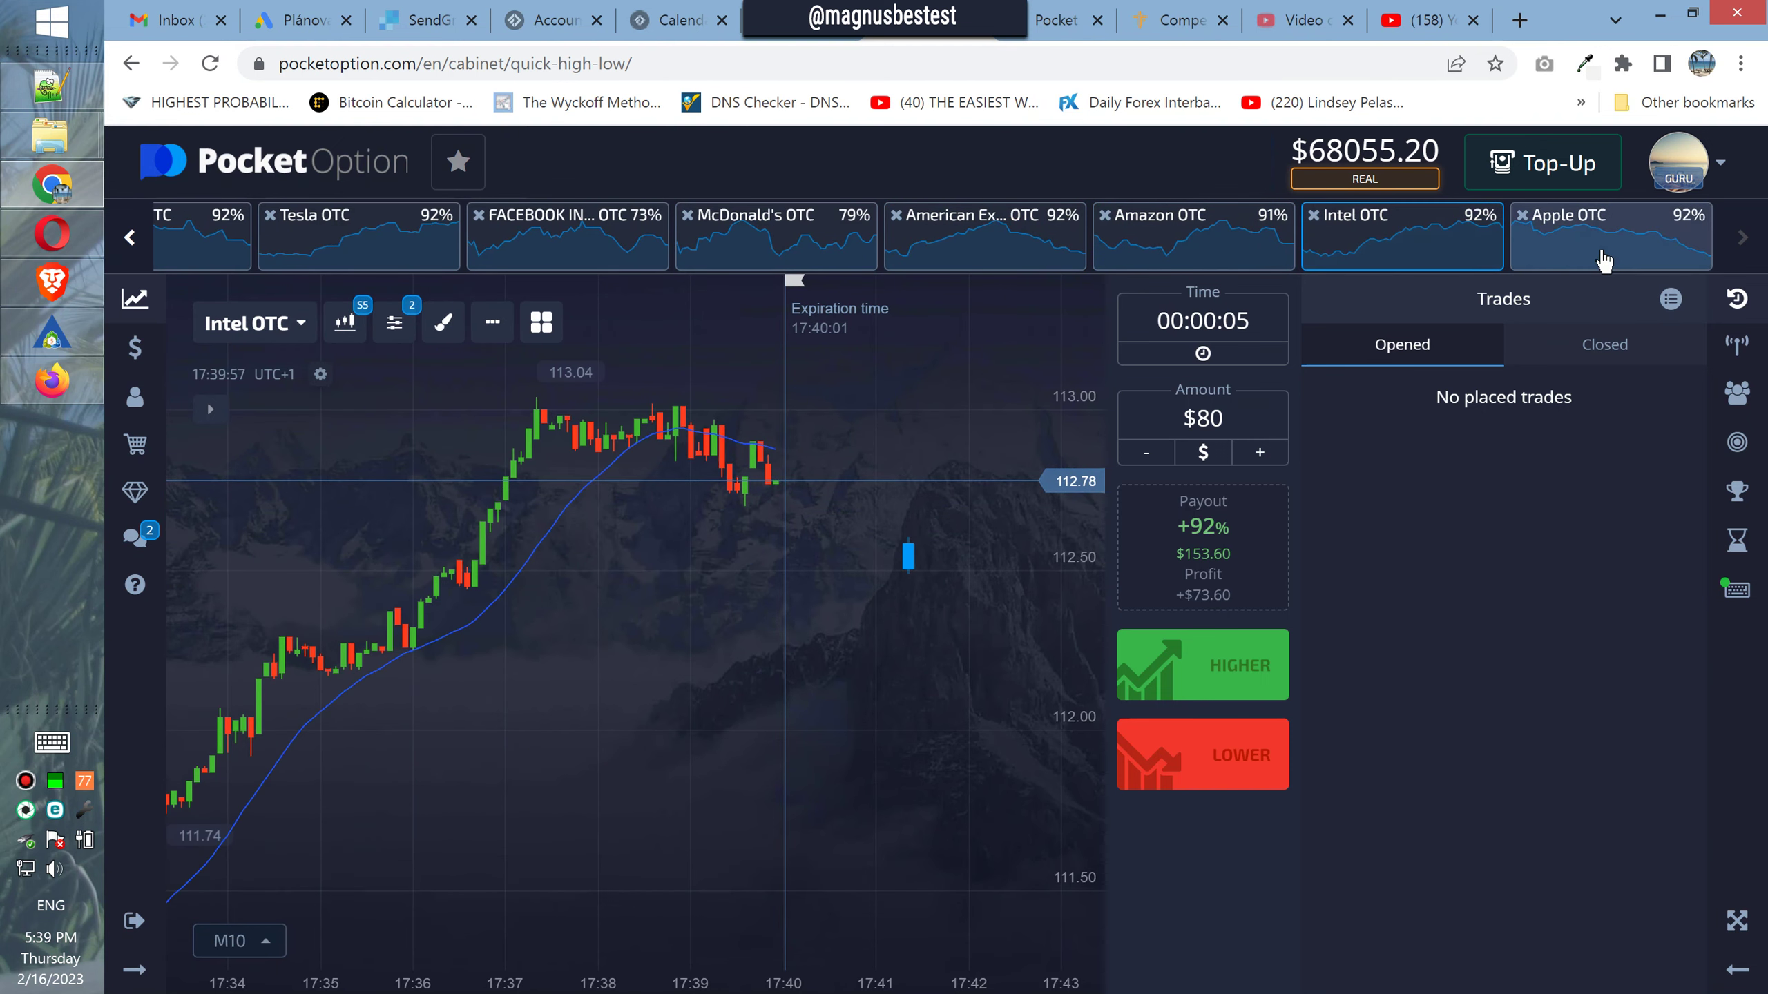
click(1602, 260)
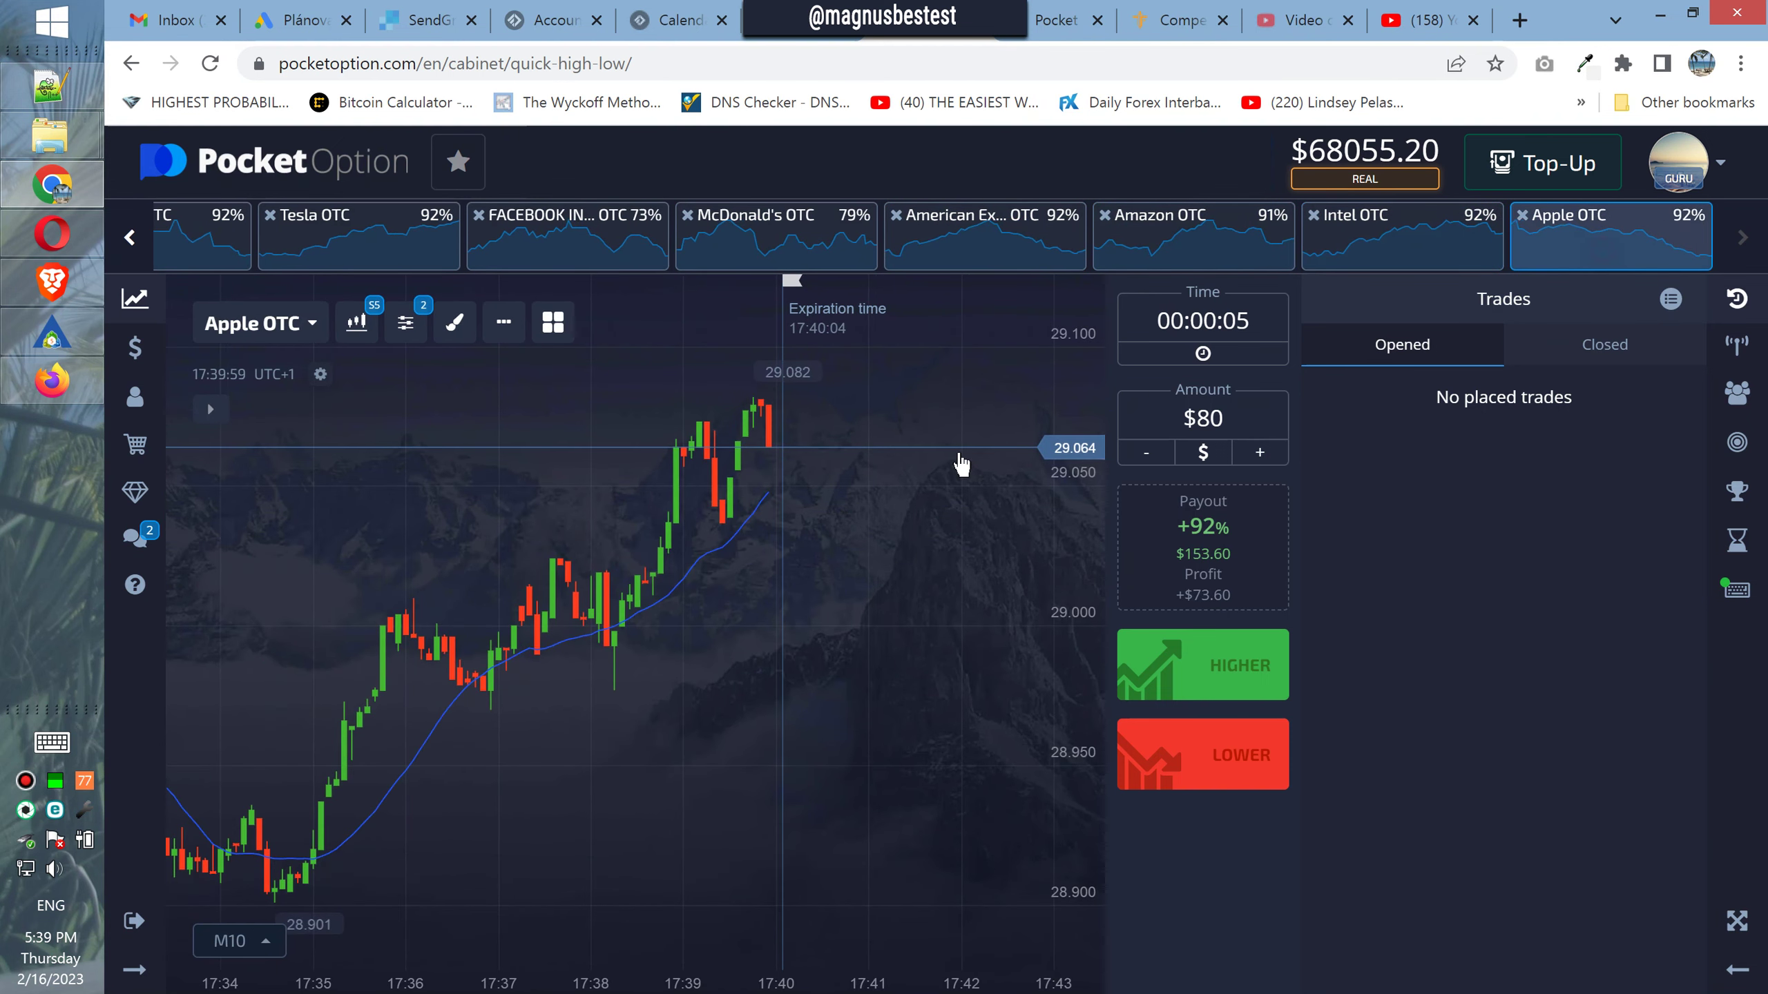
click(136, 246)
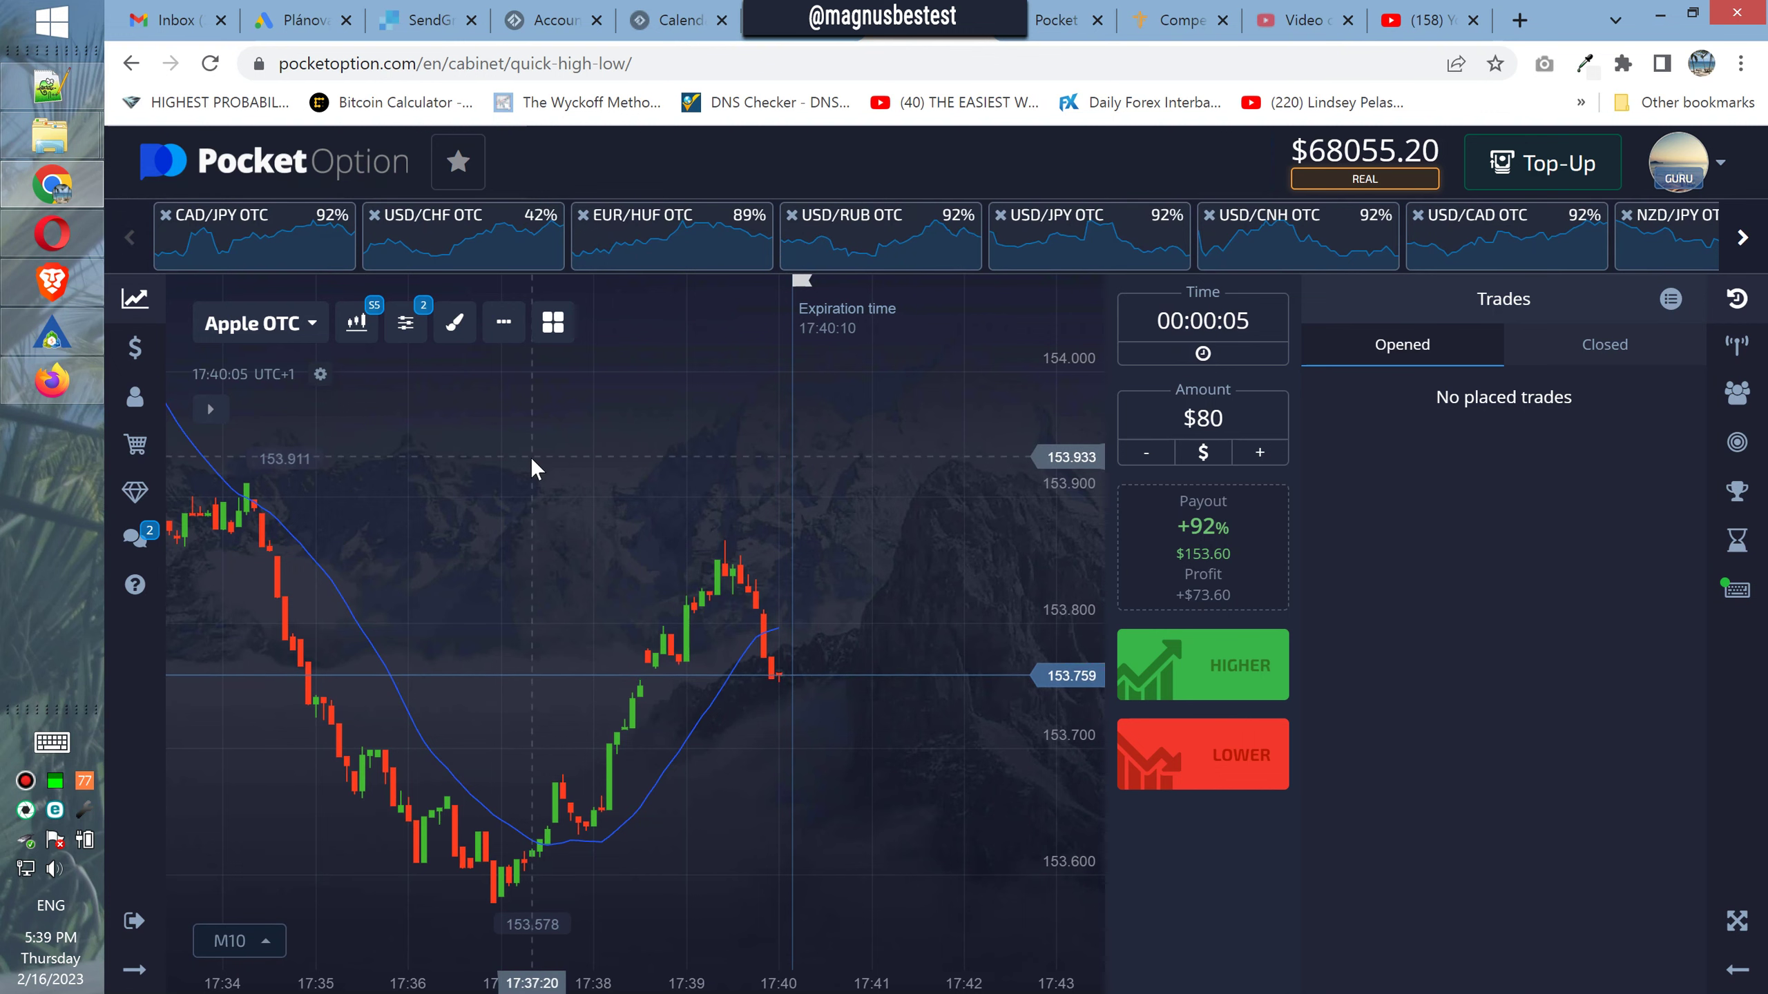
Step through CAD/JPY, USD/CHF, EUR/HUF, USD/RUB and USD/JPY OTC to USD/CNH OTC
click(284, 255)
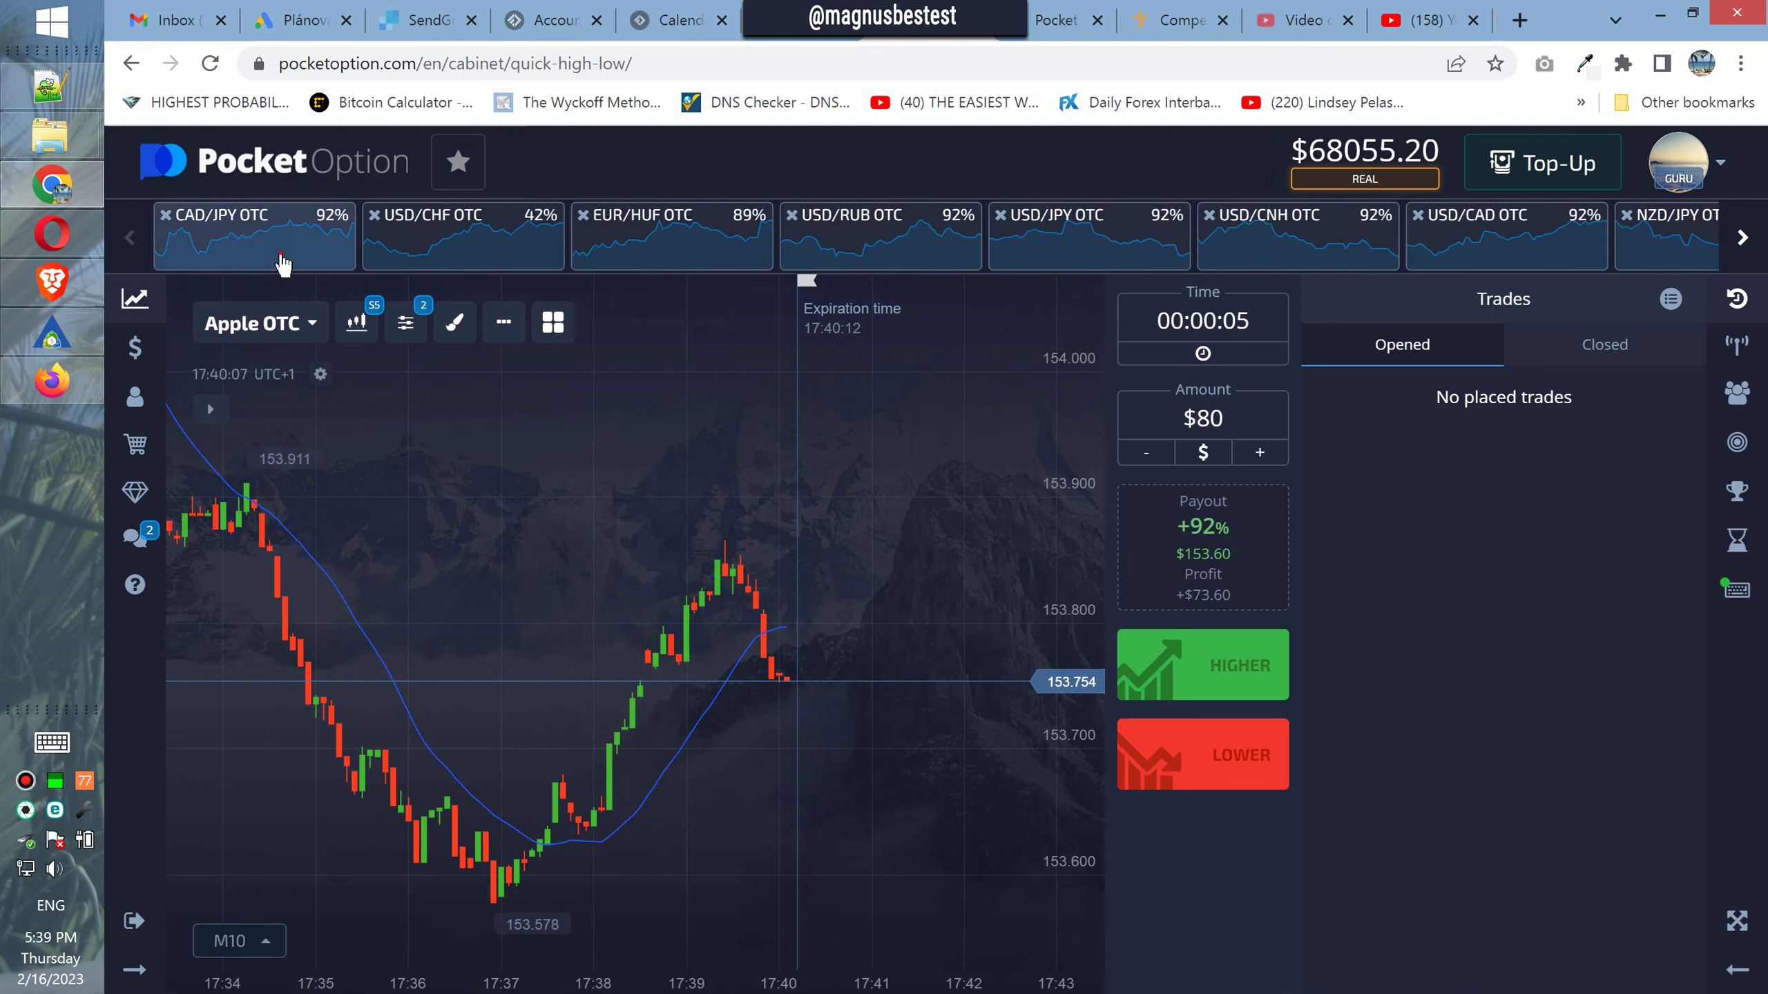
click(449, 269)
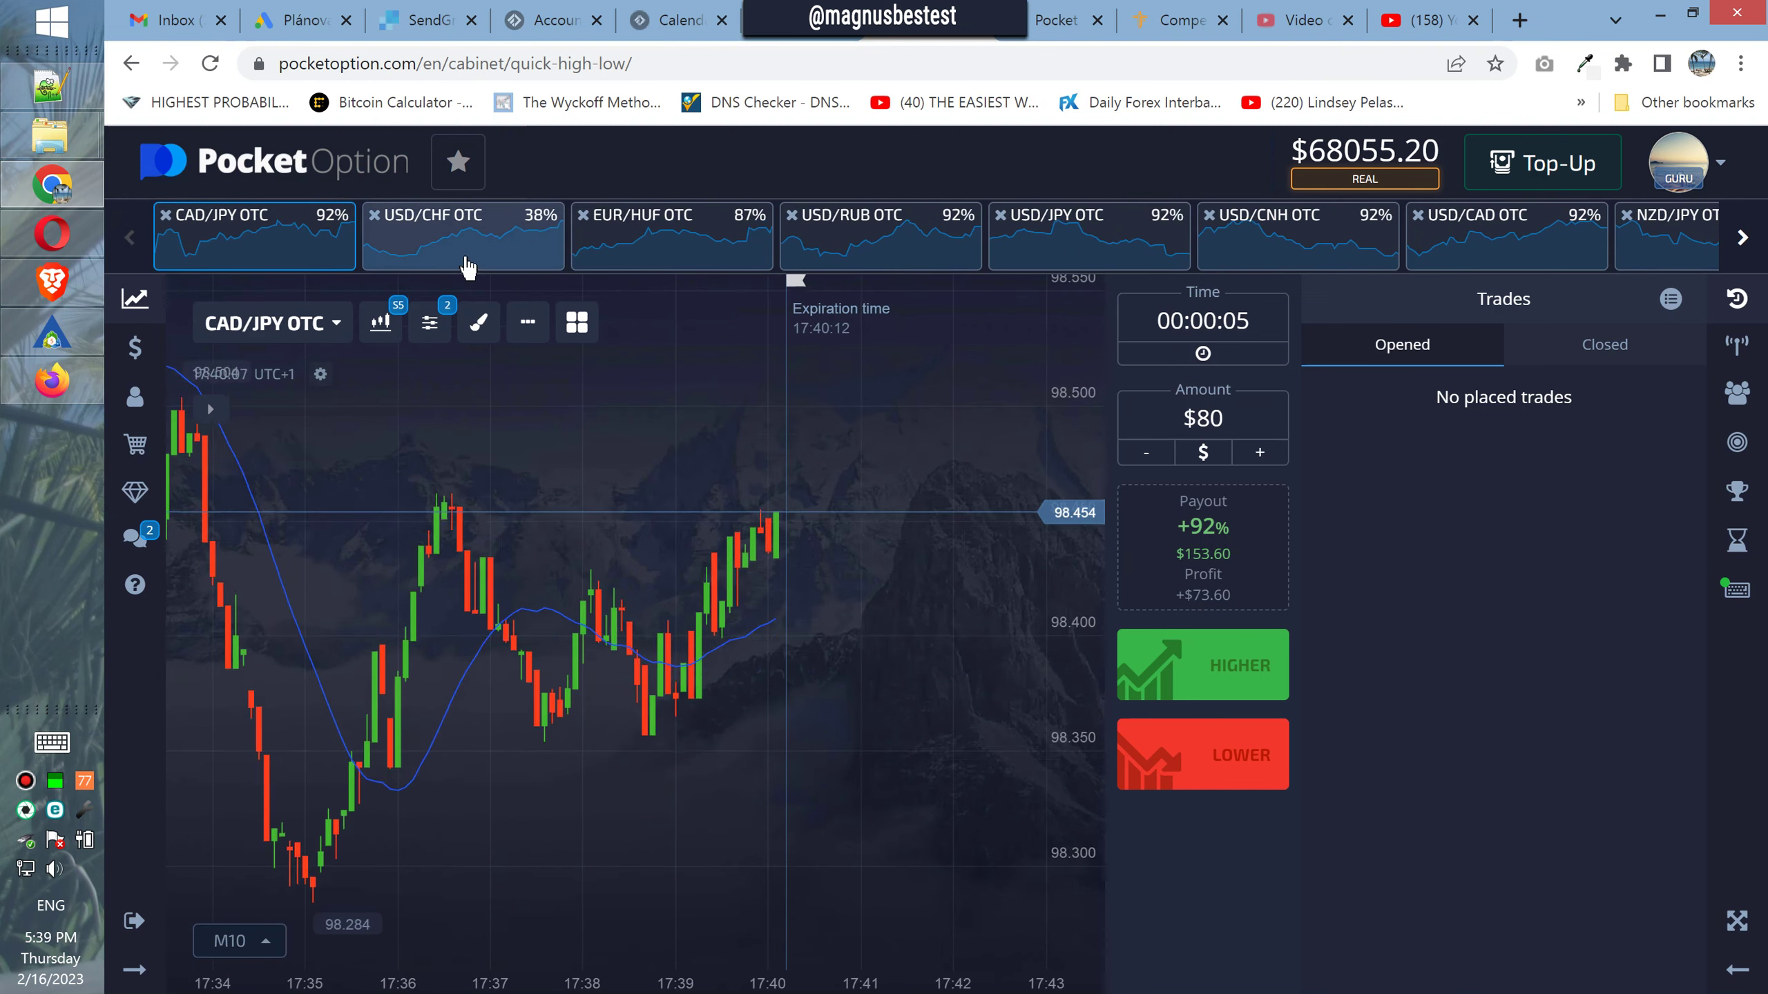
click(615, 263)
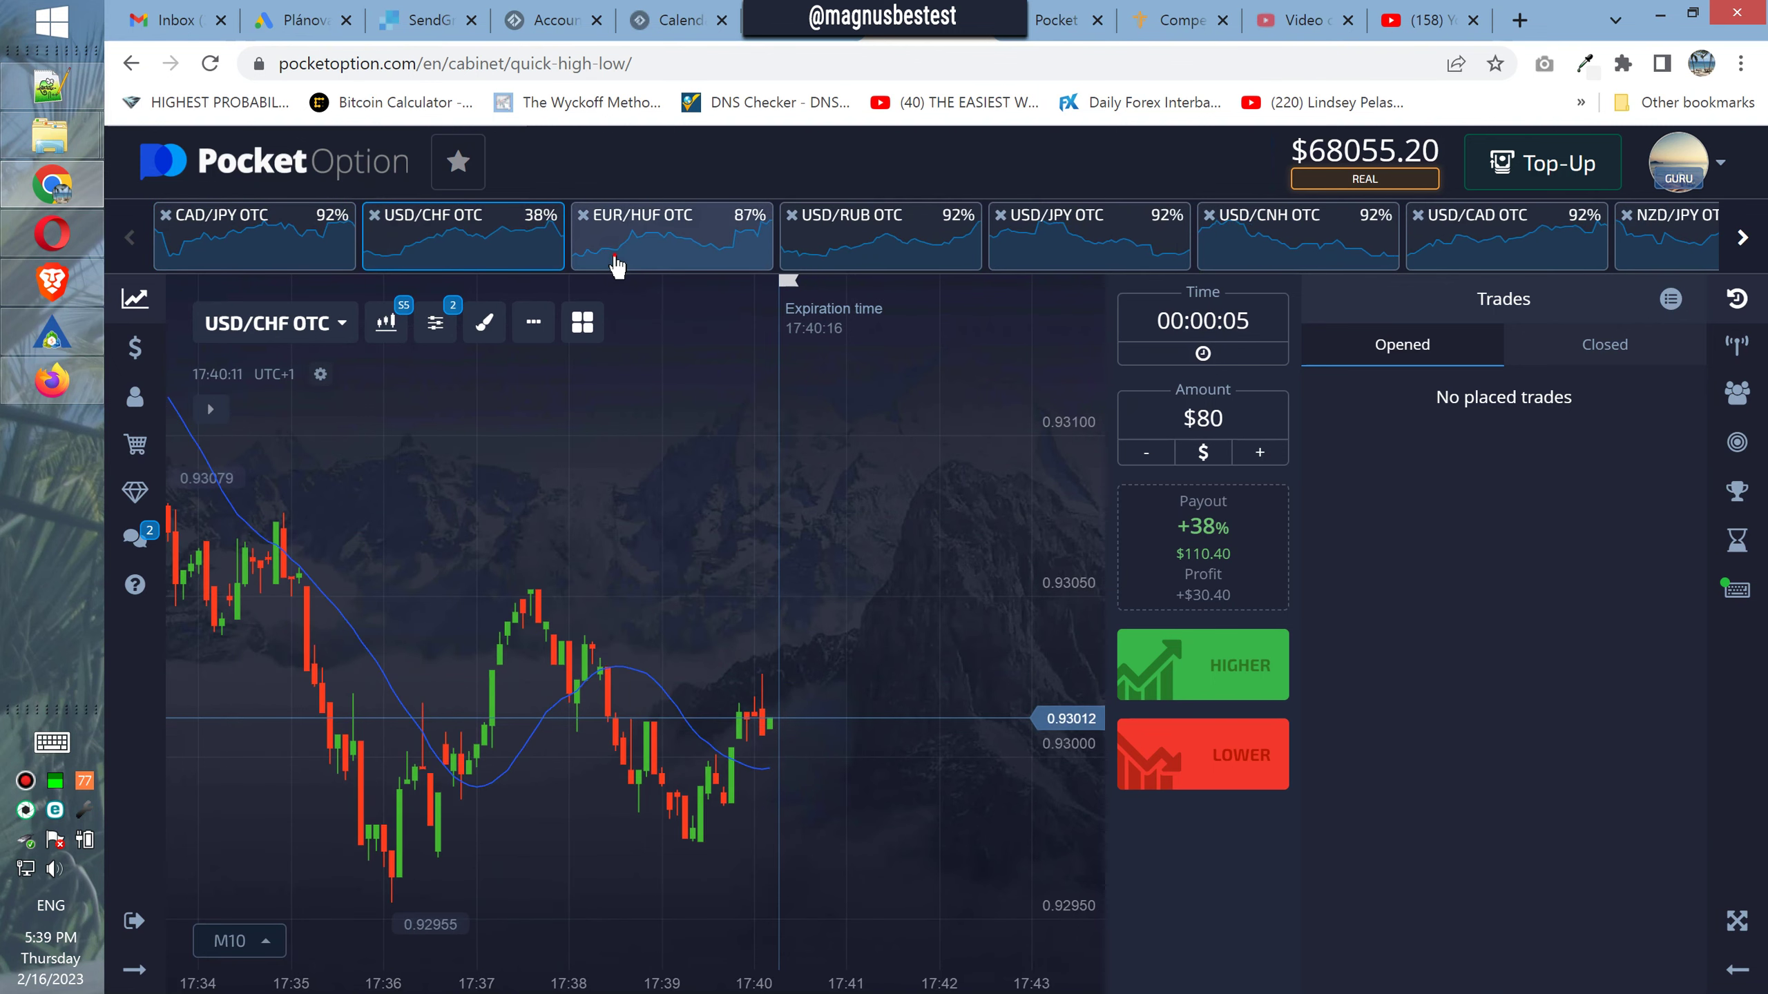
click(849, 252)
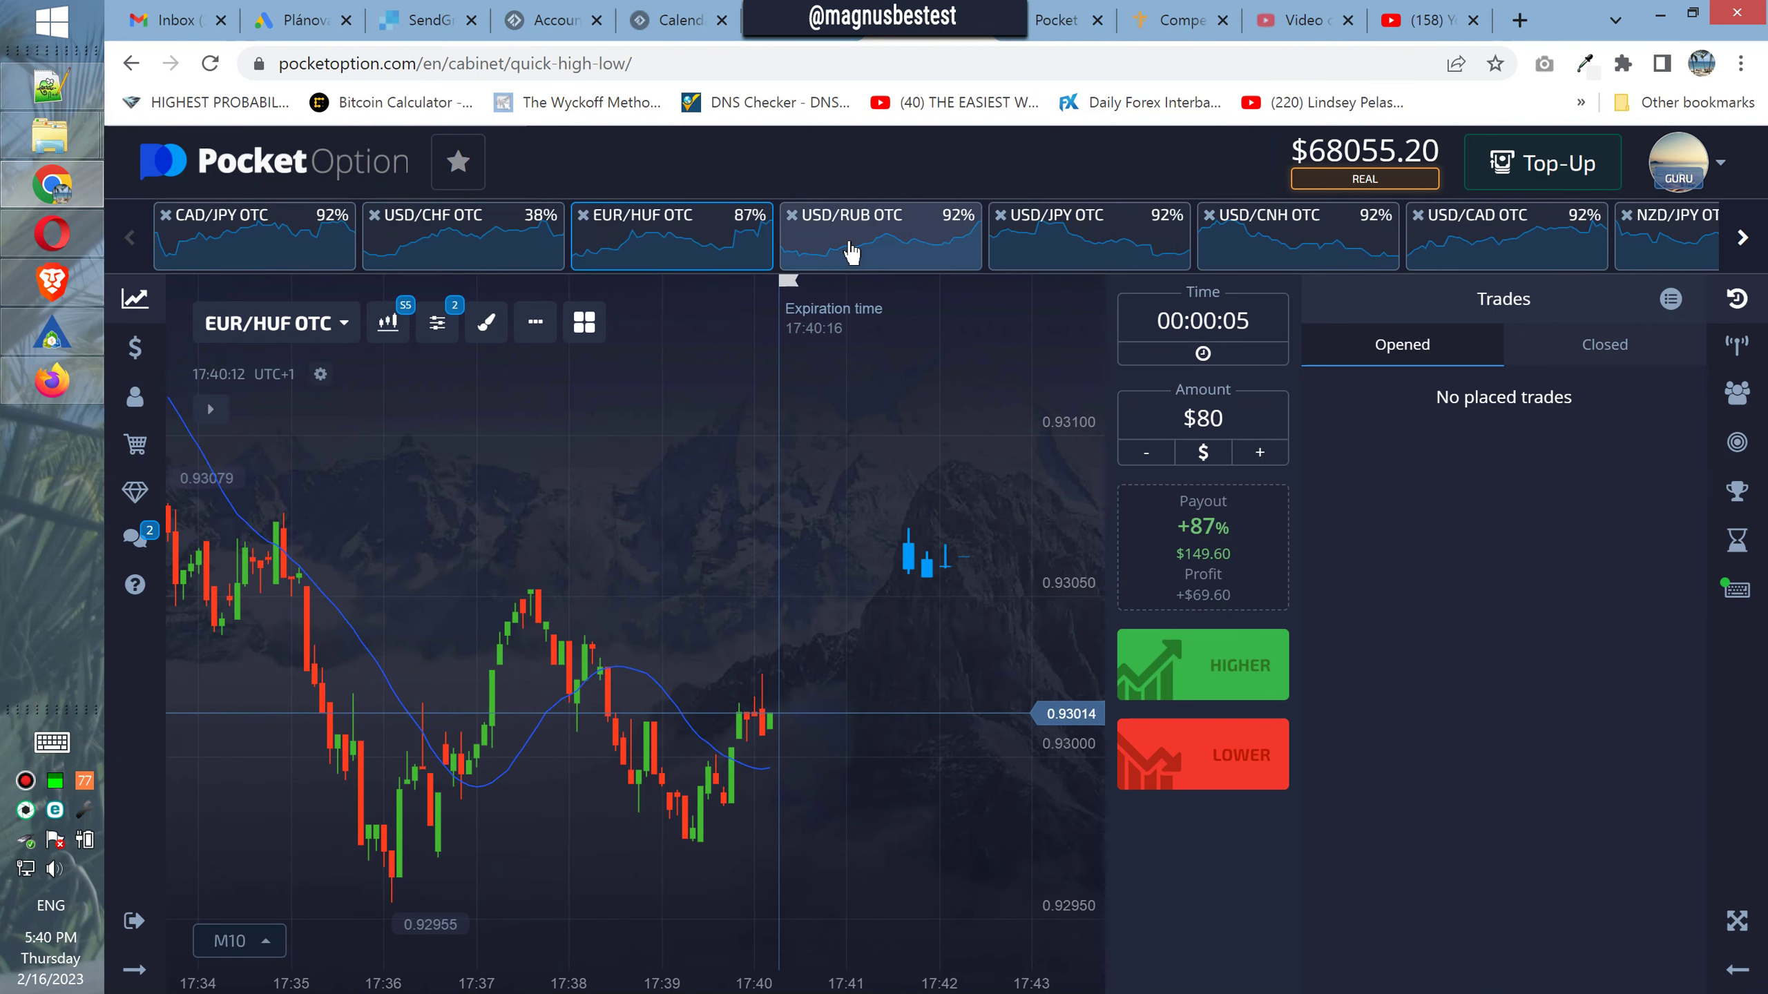
click(1026, 250)
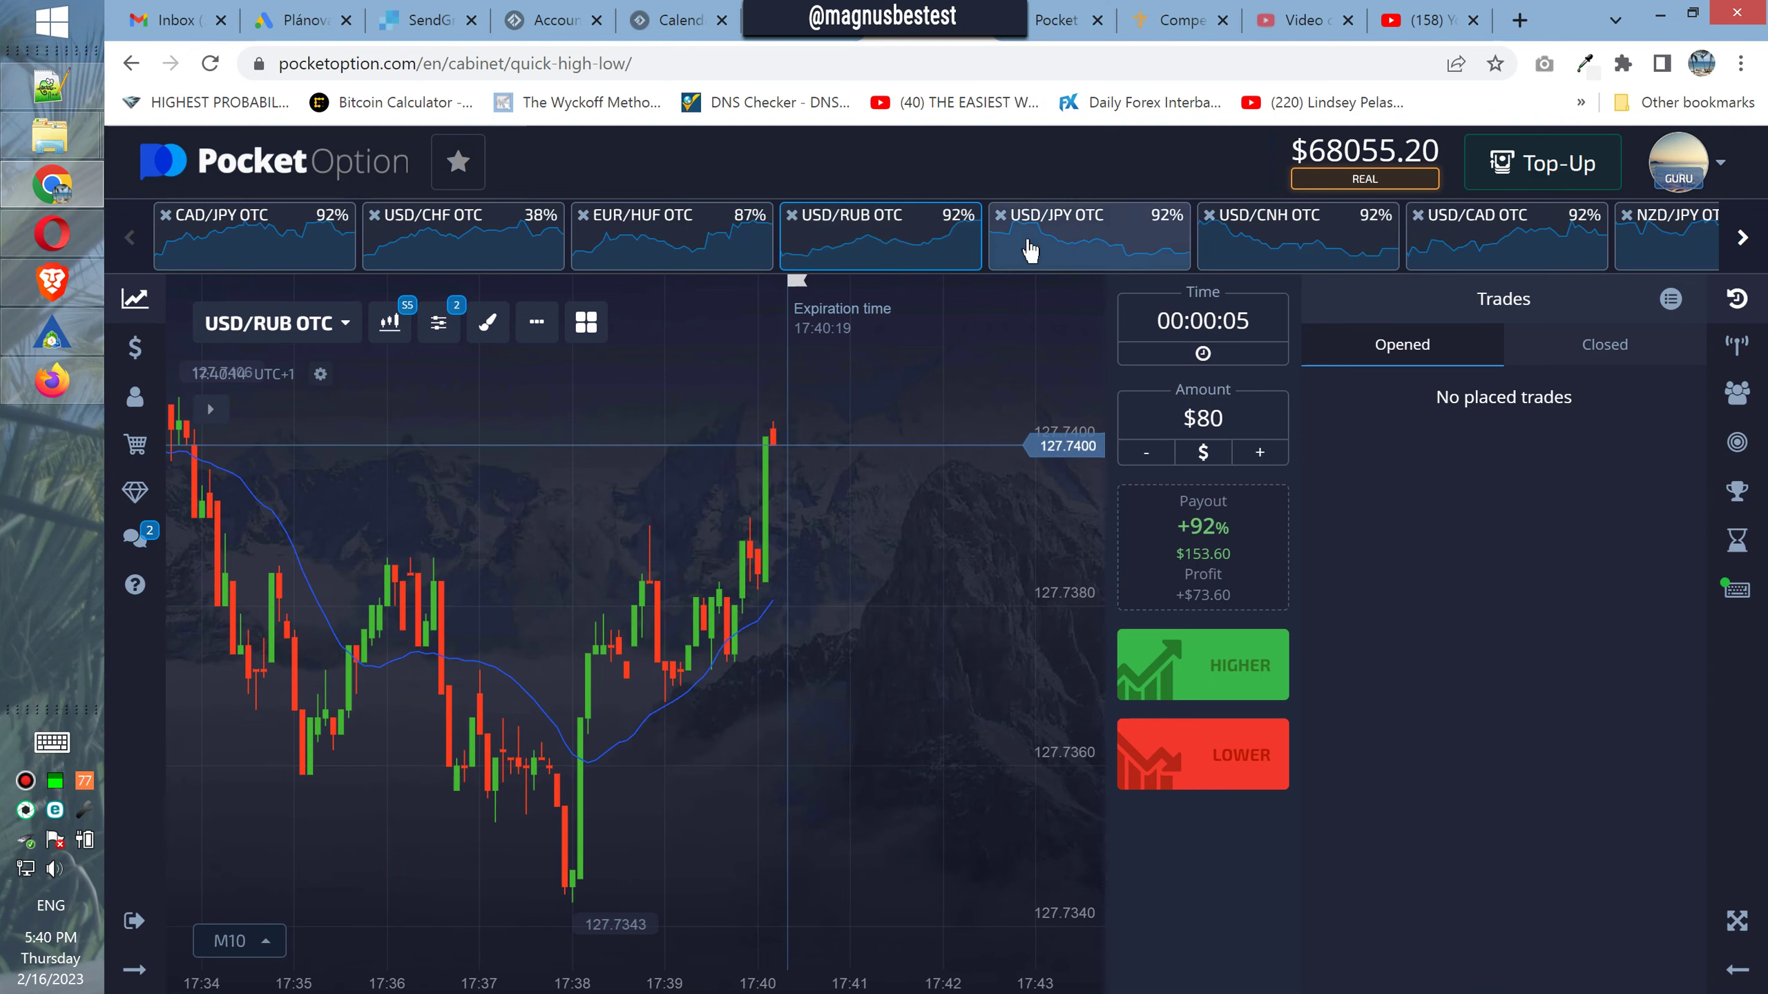
click(1226, 246)
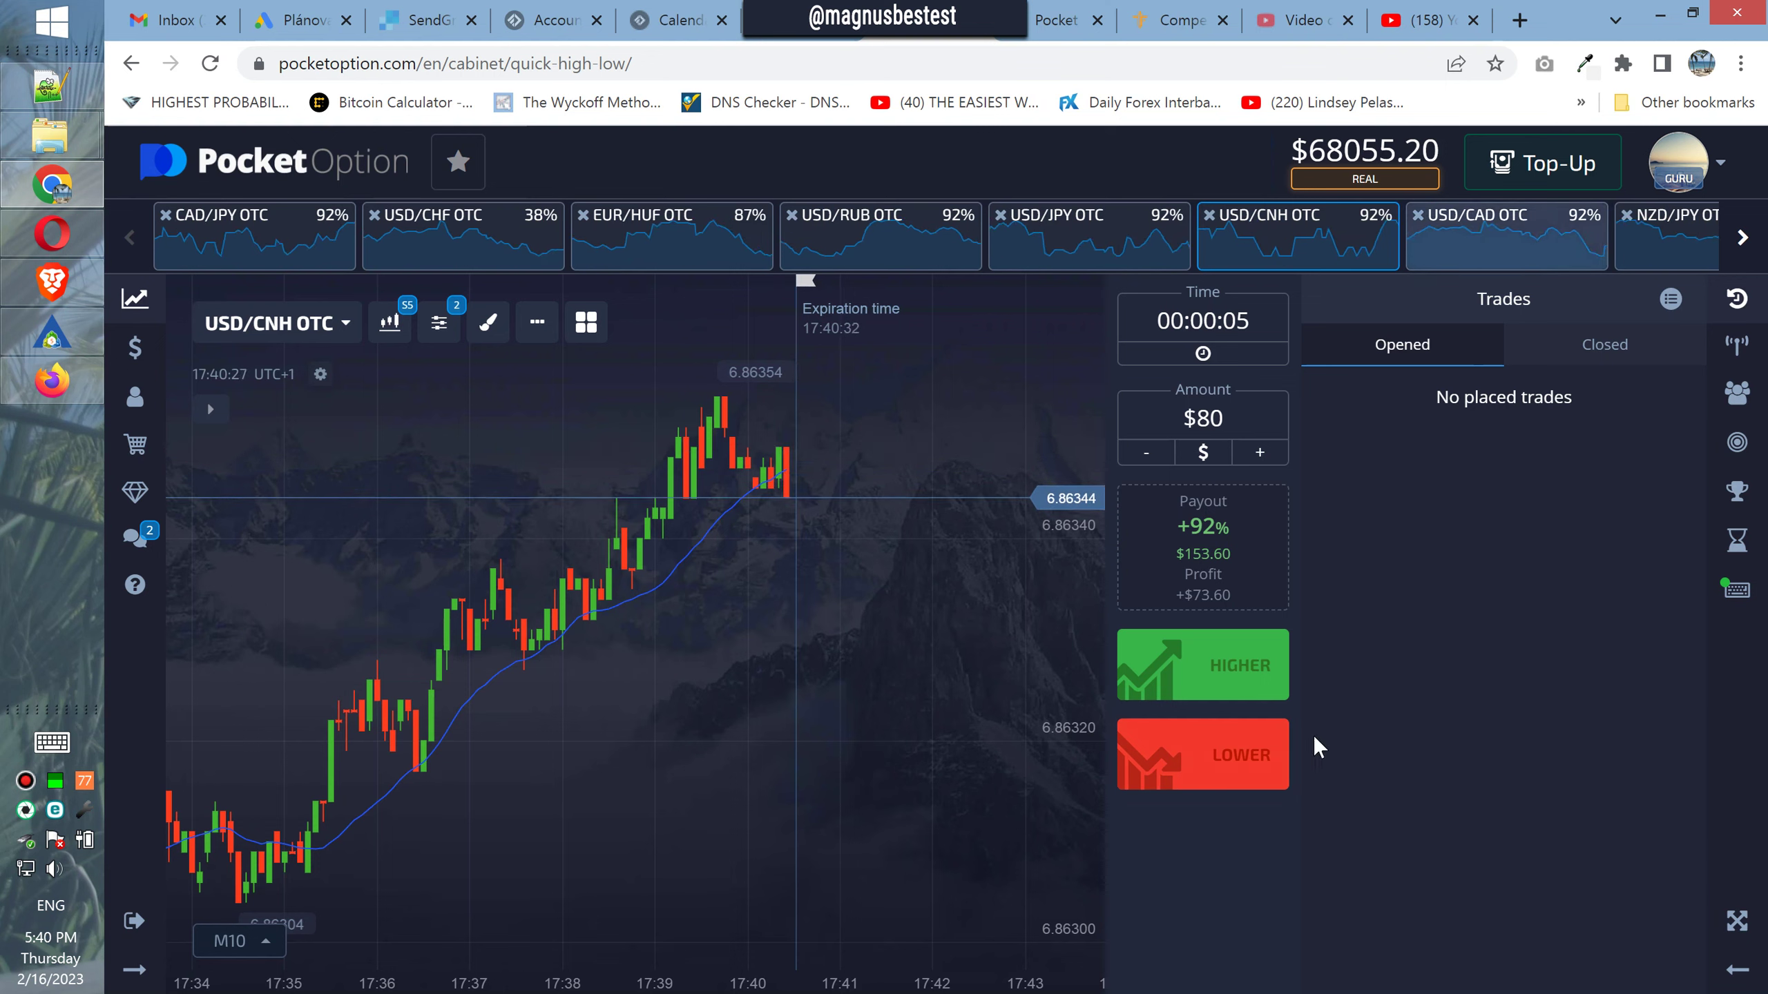
Bet $80 LOWER on USD/CNH OTC and view the closed trades list showing $73.60 profit
click(1244, 756)
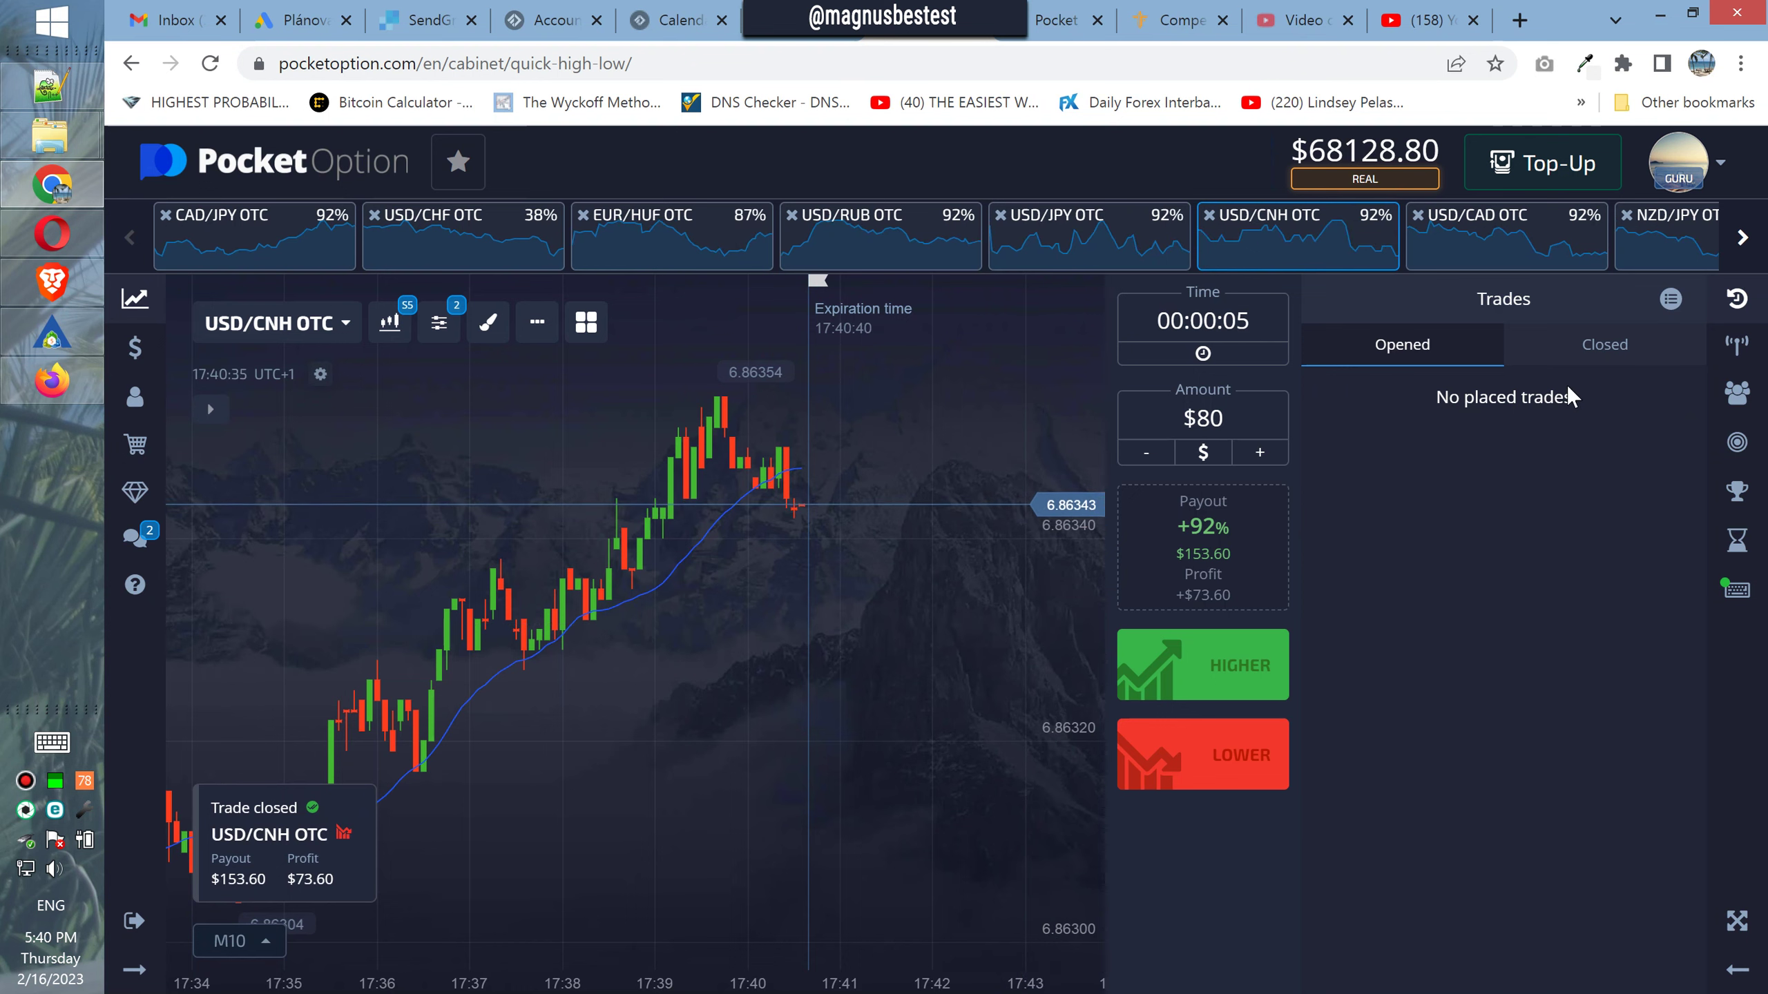
click(1591, 362)
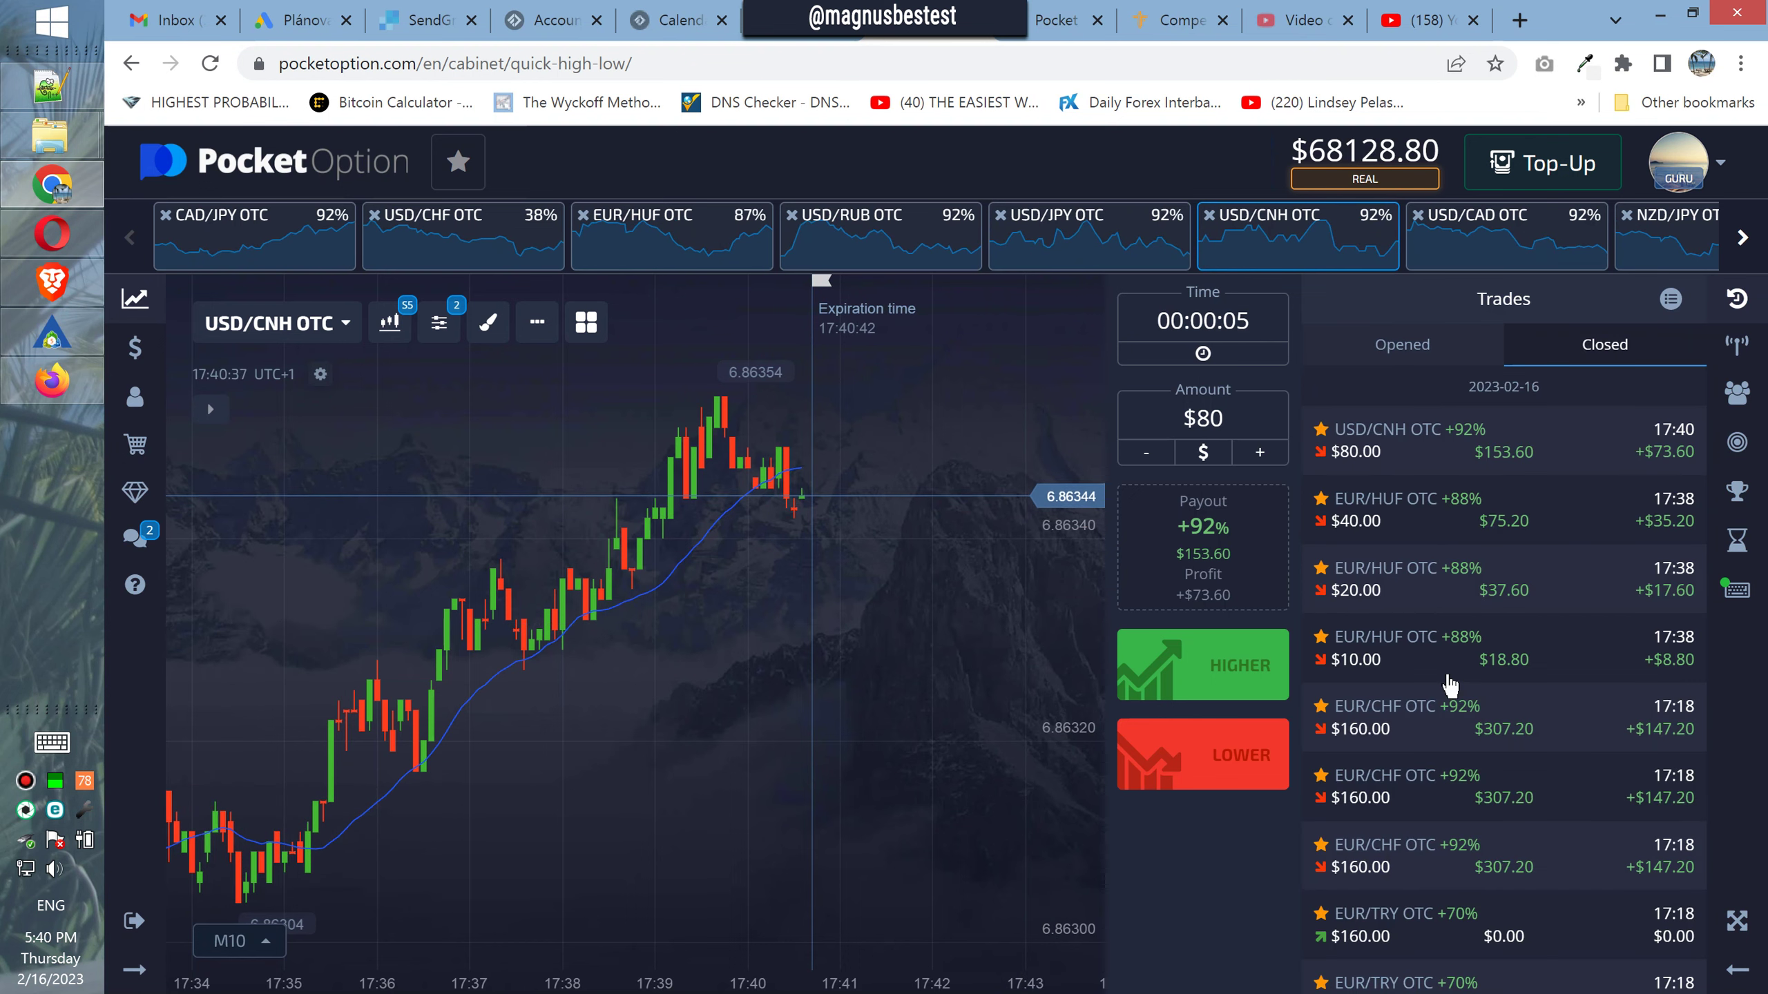